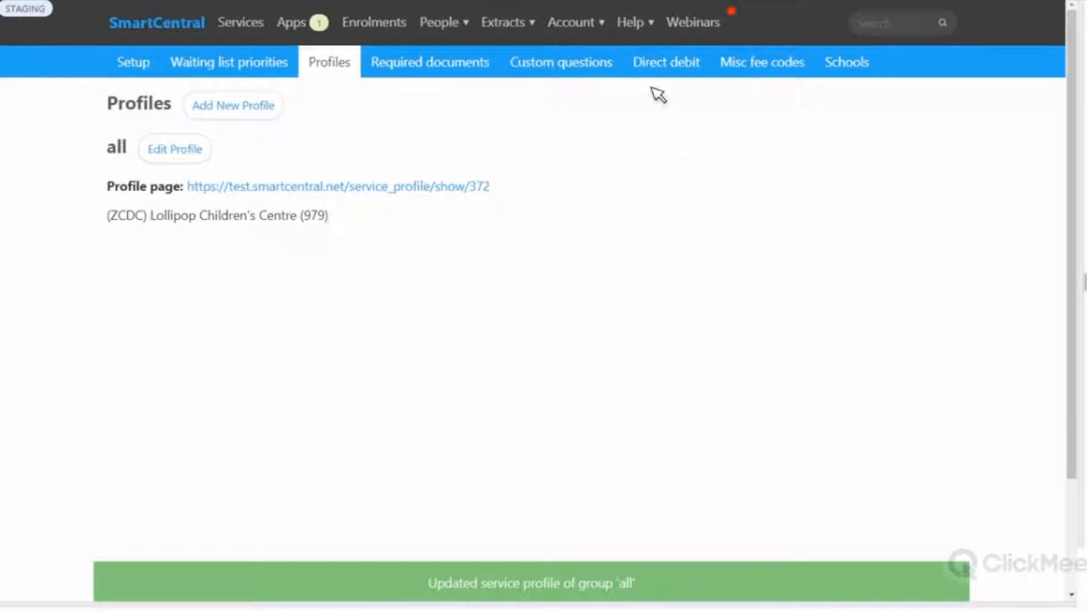
Step: Open the organisation setup and show its service profiles
click(605, 29)
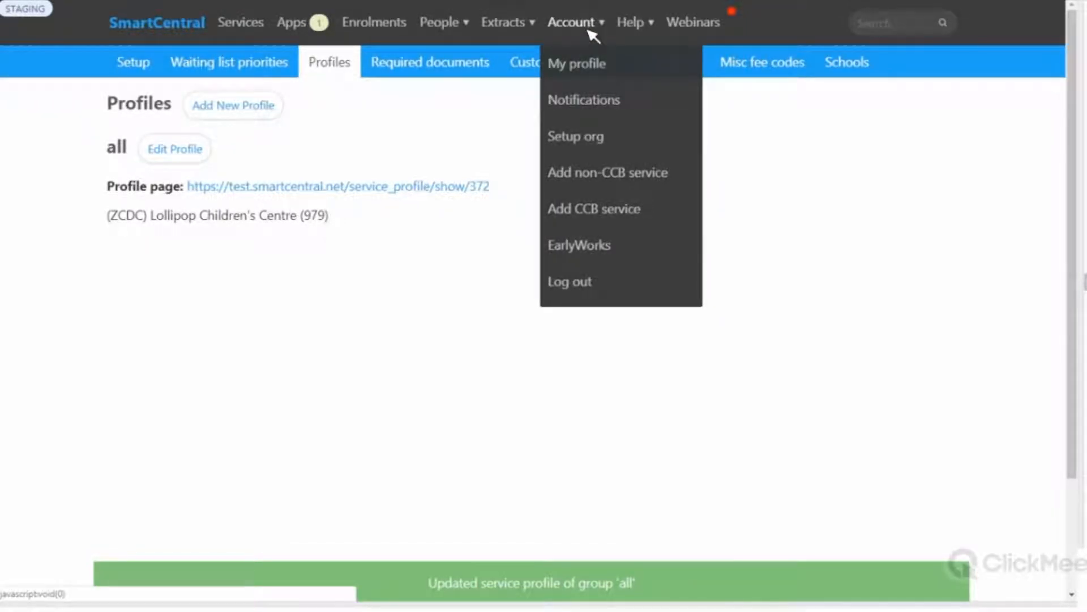
click(597, 142)
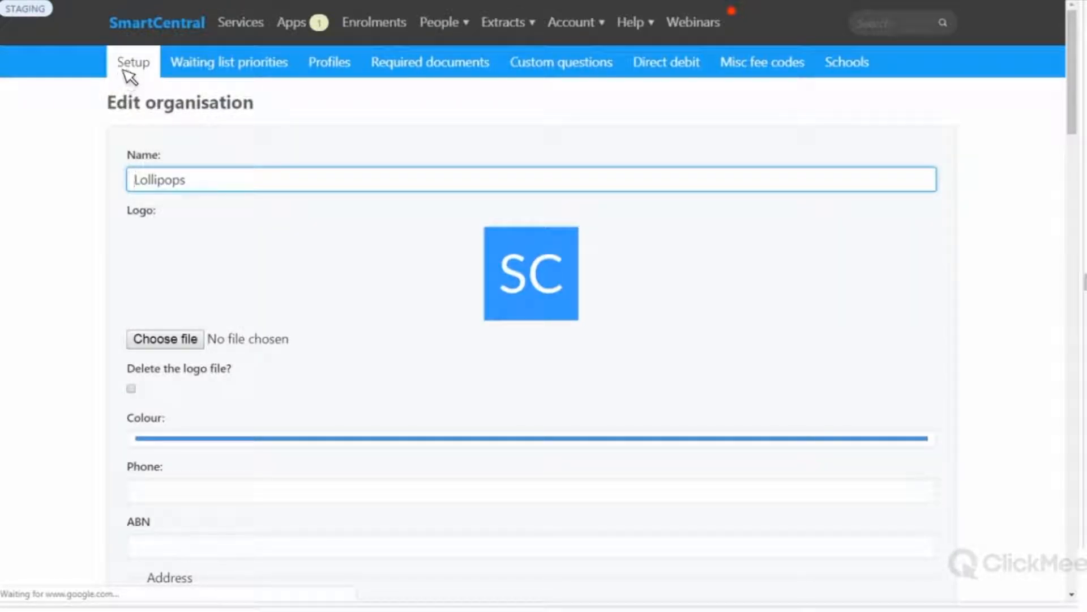
click(339, 64)
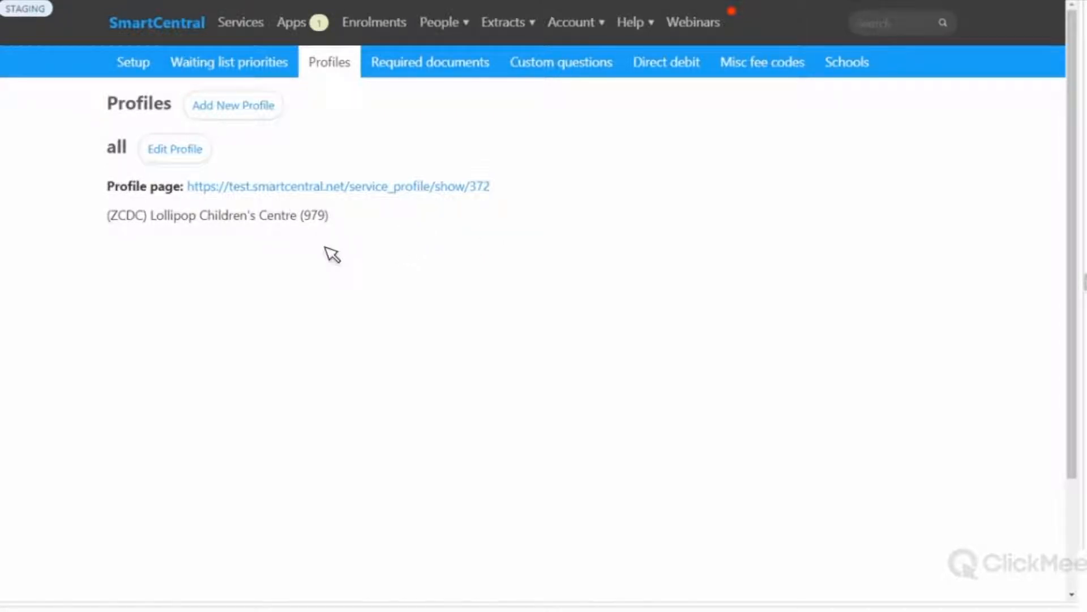
Step: Highlight the service assigned to the "all" profile and copy the link address of its profile page
drag(326, 218, 110, 234)
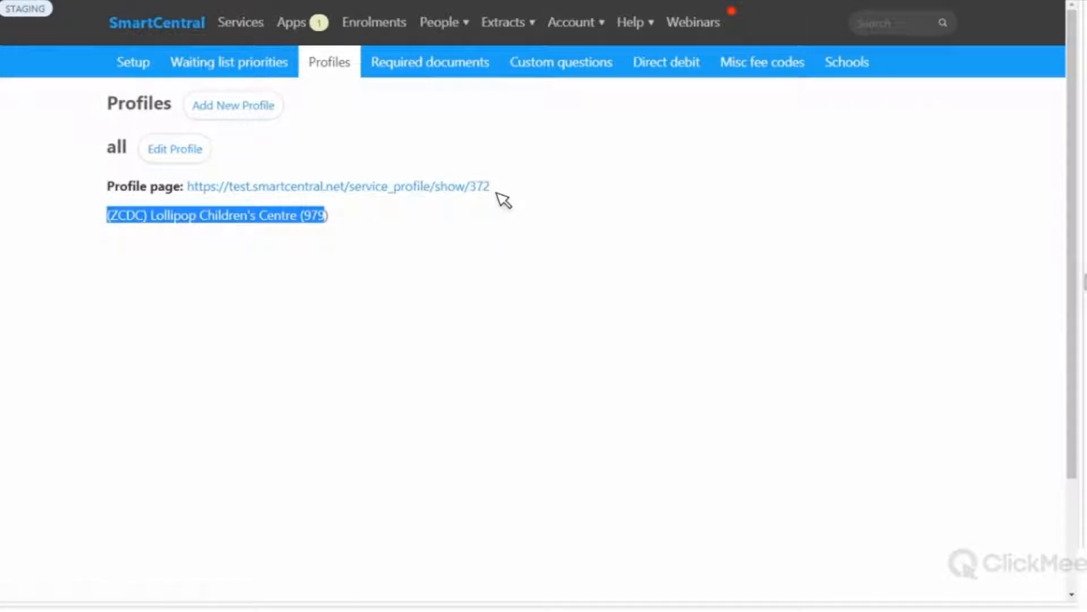
right_click(383, 186)
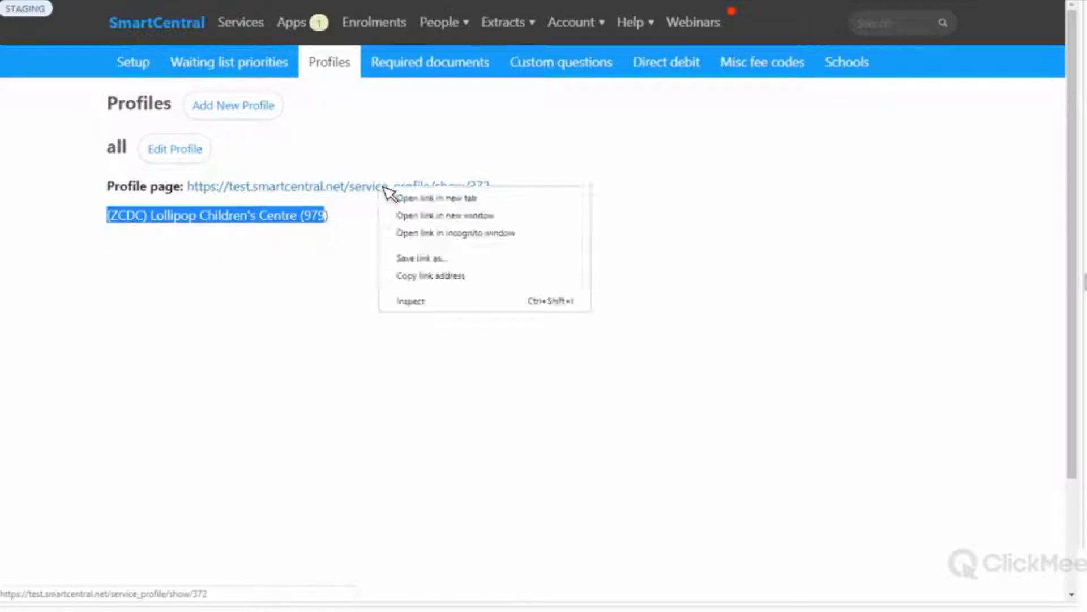
click(468, 279)
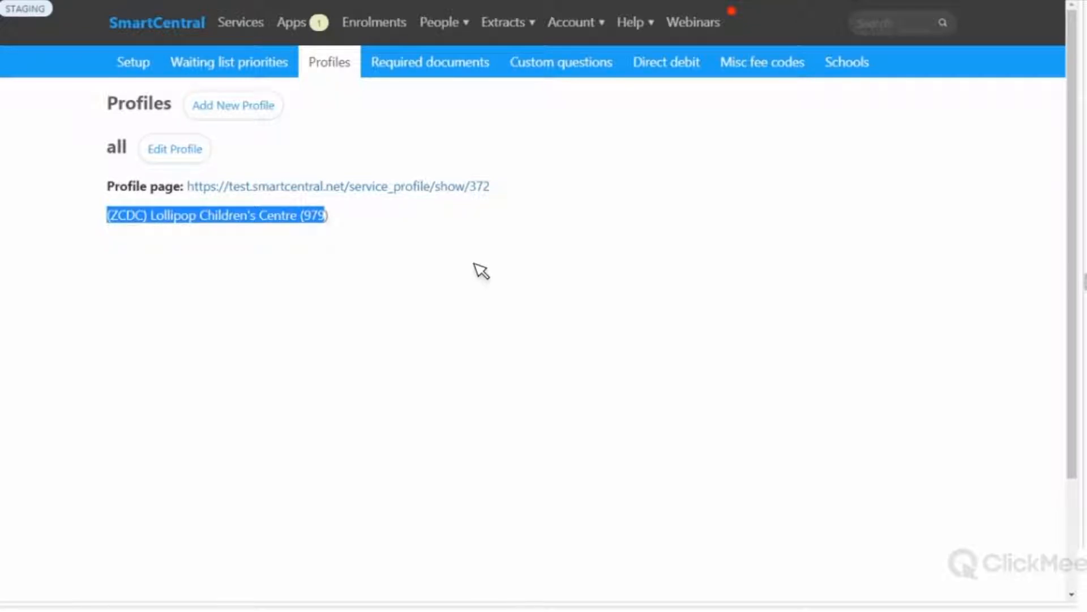
Step: Open the "all" profile's public page and examine its logo, contact details, map, introduction and description text
click(459, 188)
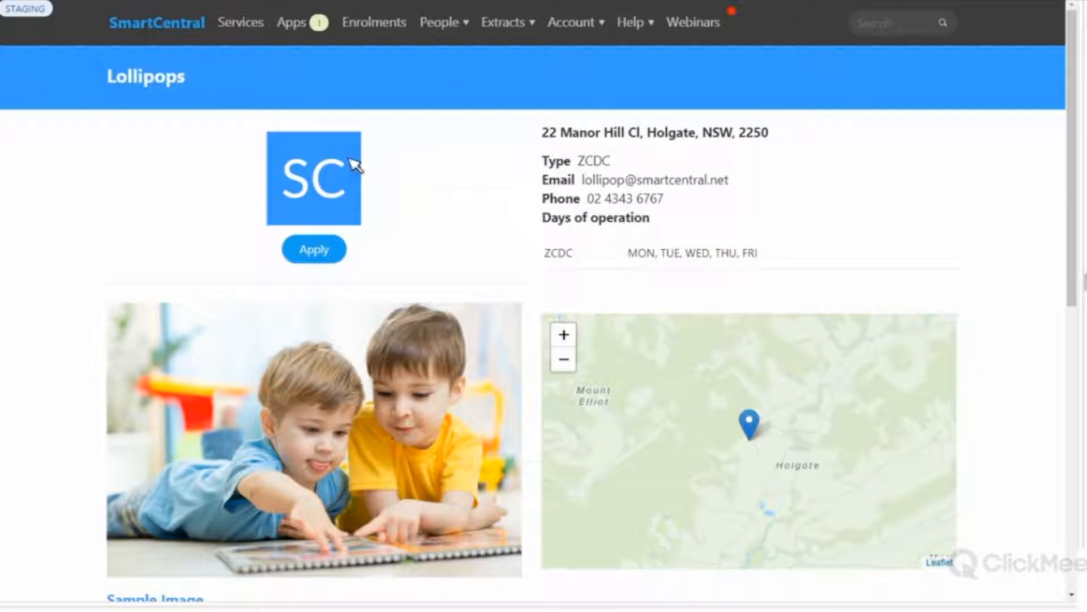
drag(222, 128, 409, 222)
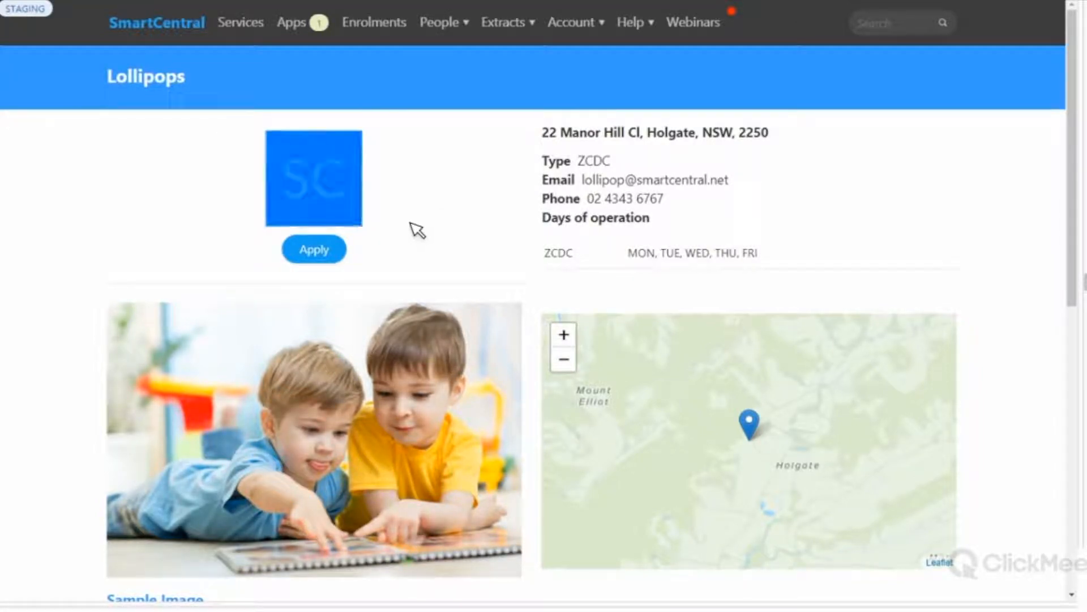
click(418, 226)
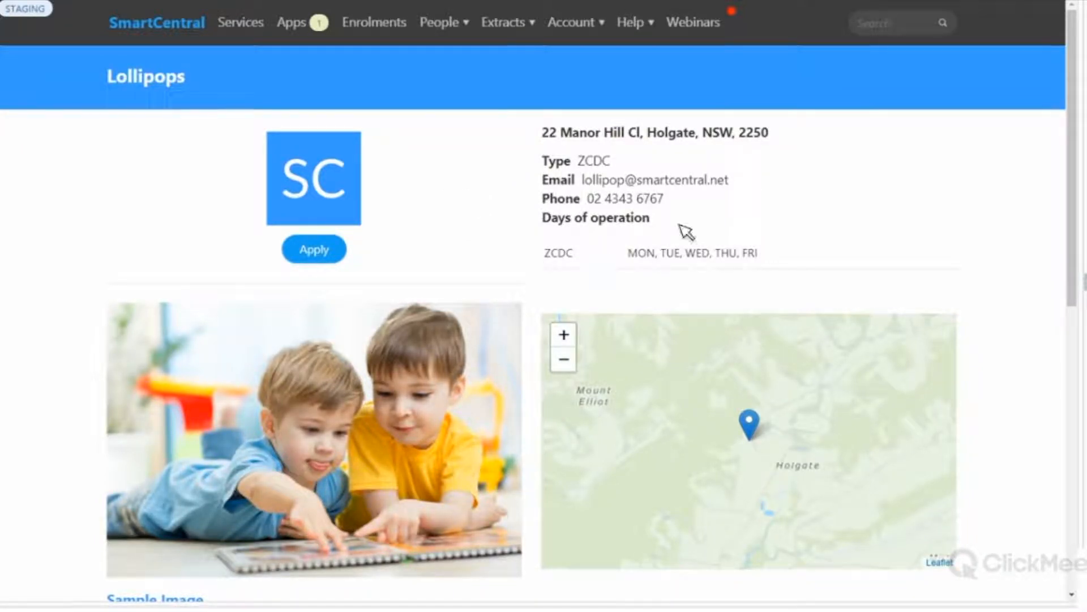
drag(657, 220, 581, 136)
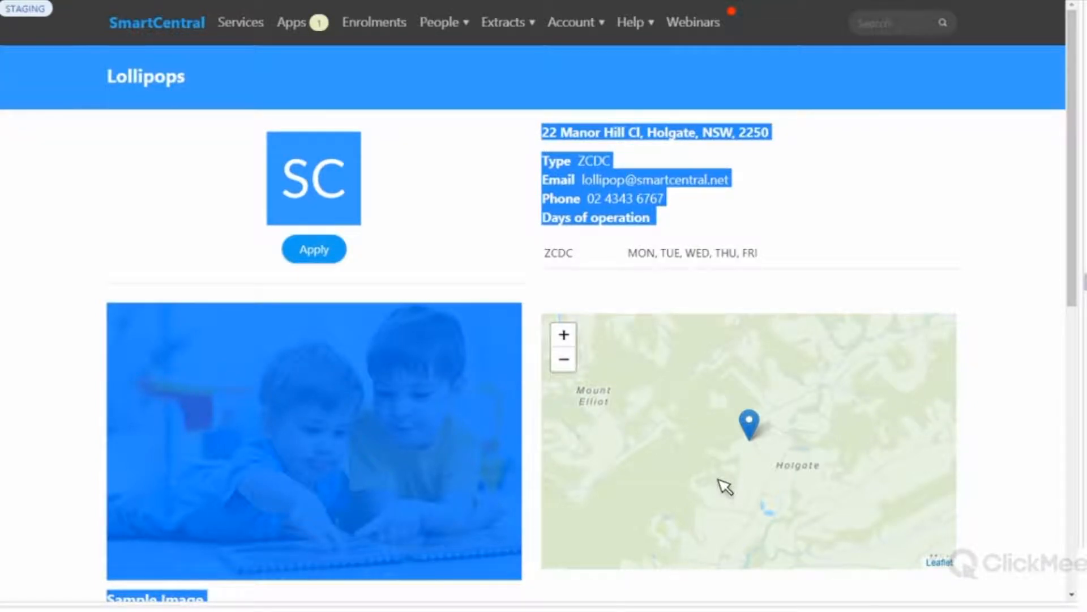
click(424, 269)
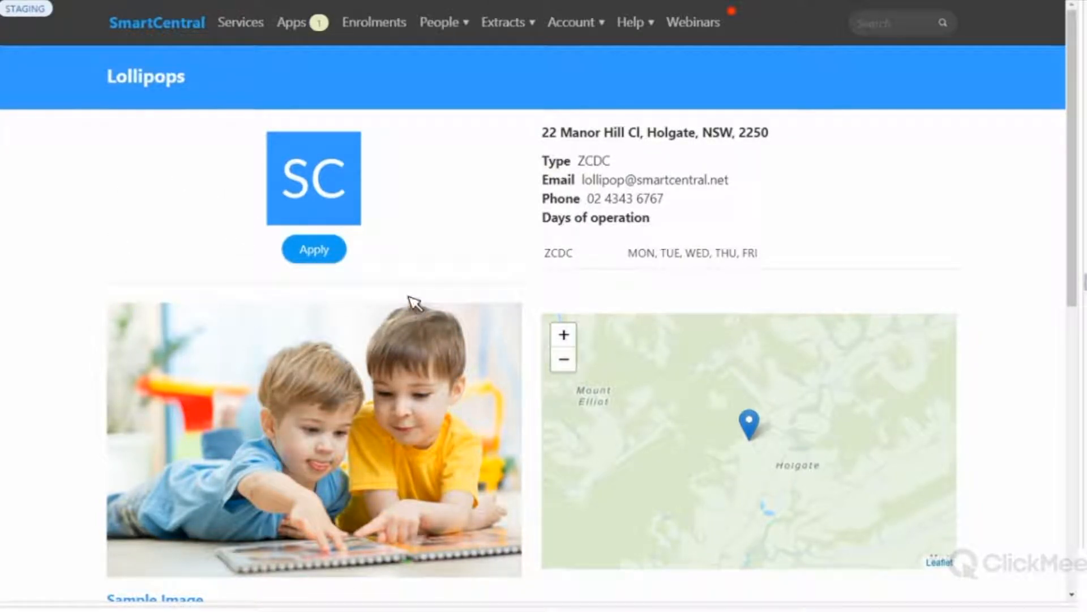
scroll(418, 248, down, 2)
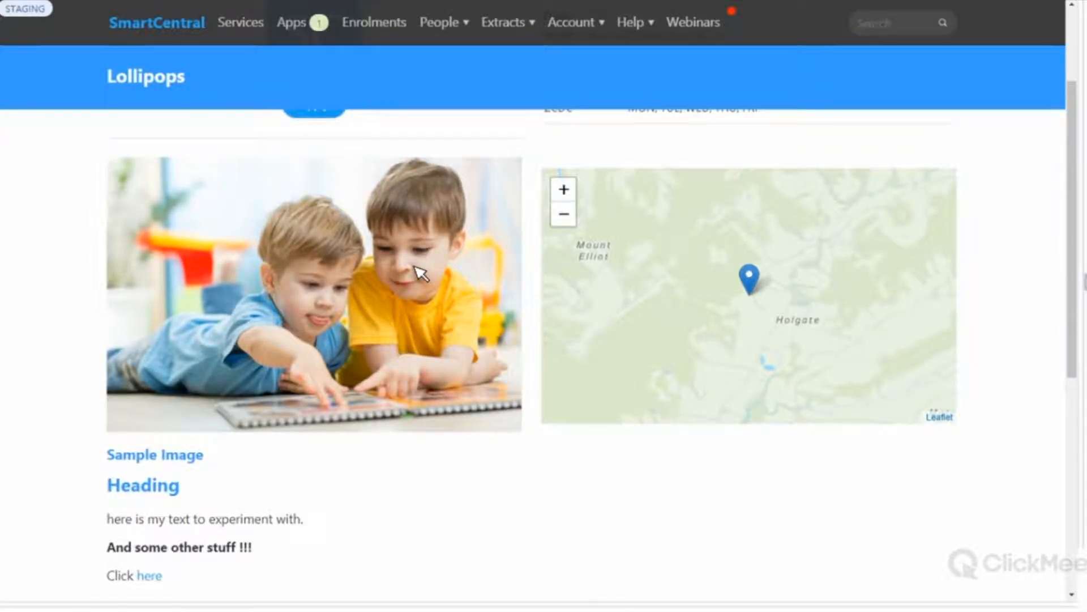
scroll(116, 232, down, 2)
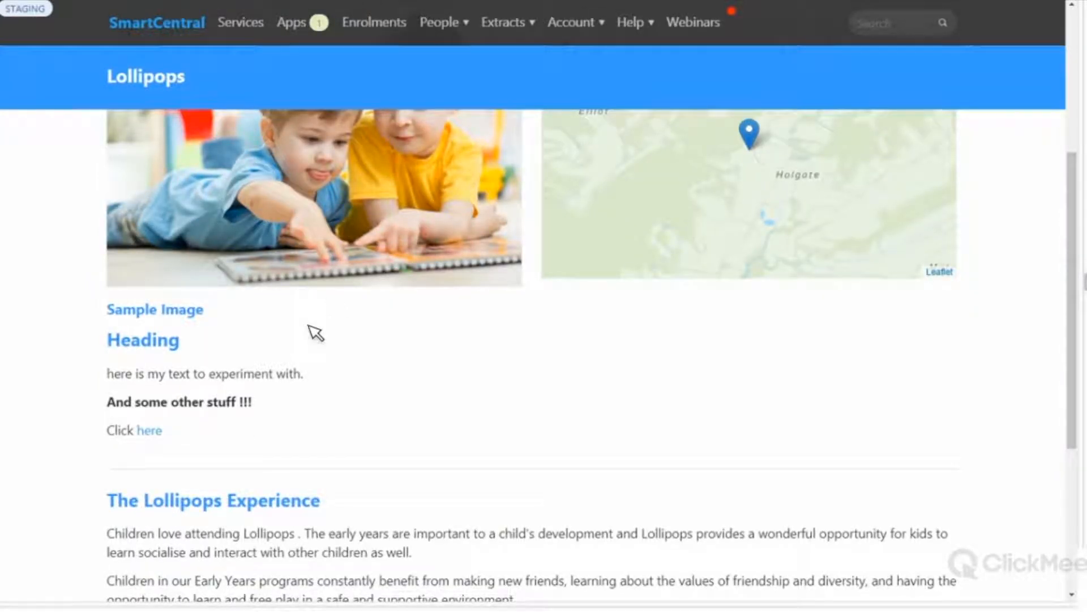
scroll(554, 335, down, 4)
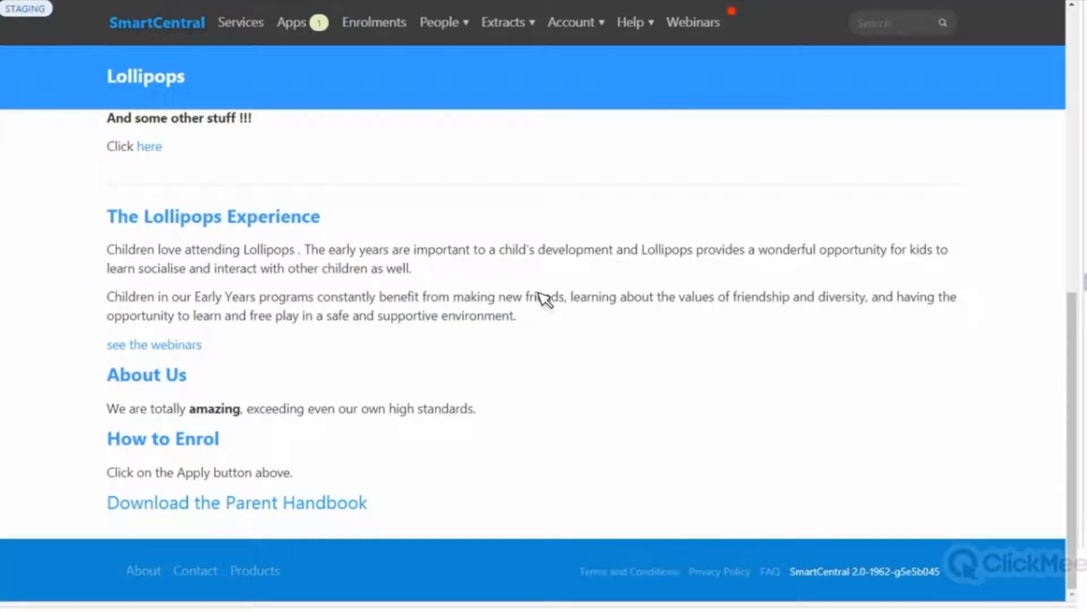
drag(509, 326, 104, 245)
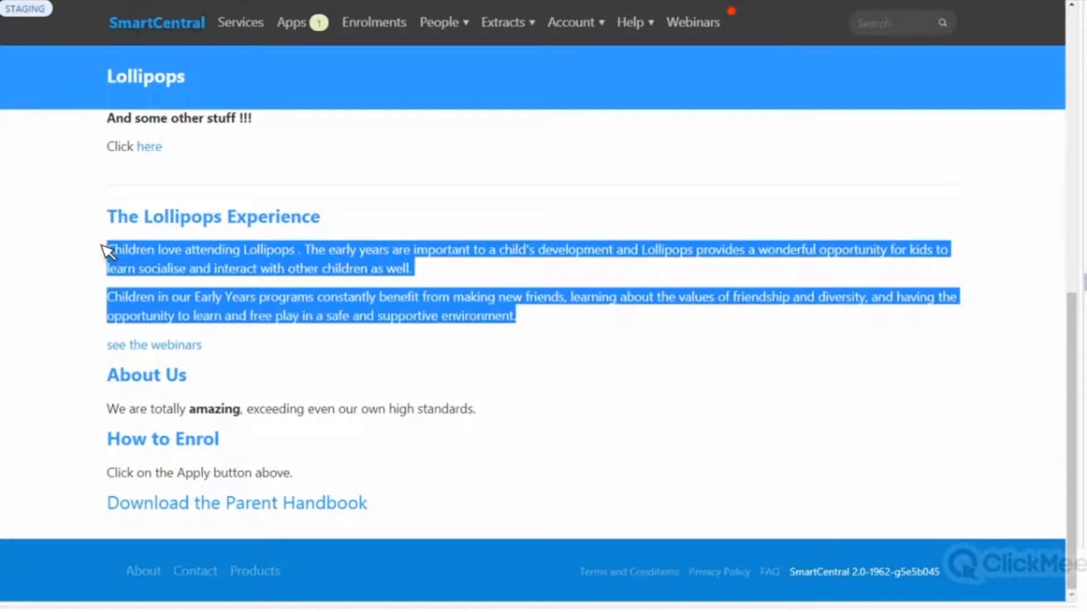
Step: View the Parent Handbook linked on the profile page, recheck the public page, and return to the profiles list
click(288, 506)
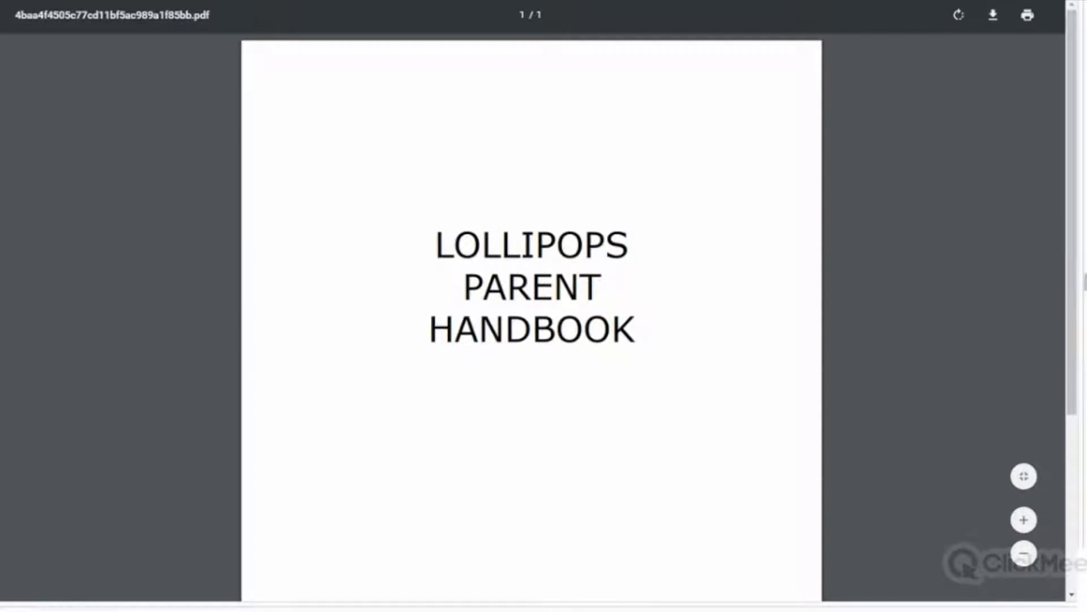
key(ctrl+w)
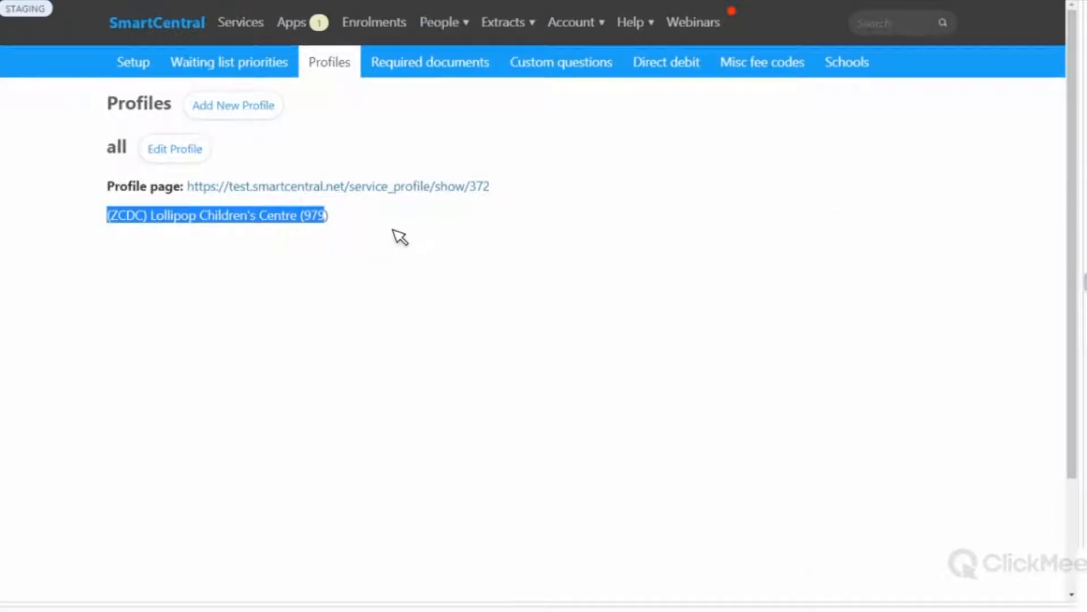
click(399, 190)
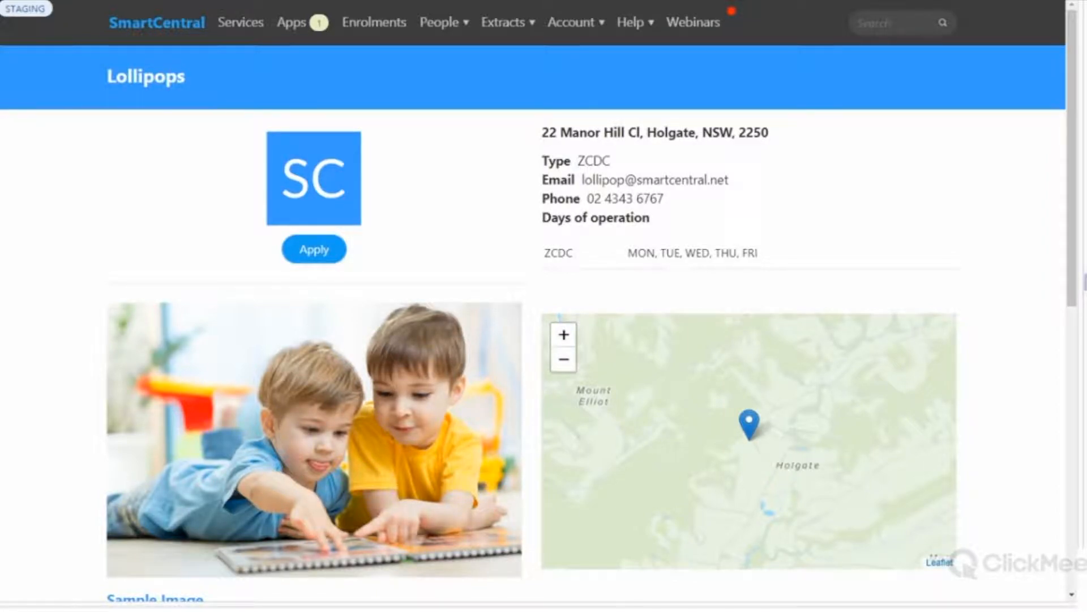
key(ctrl+w)
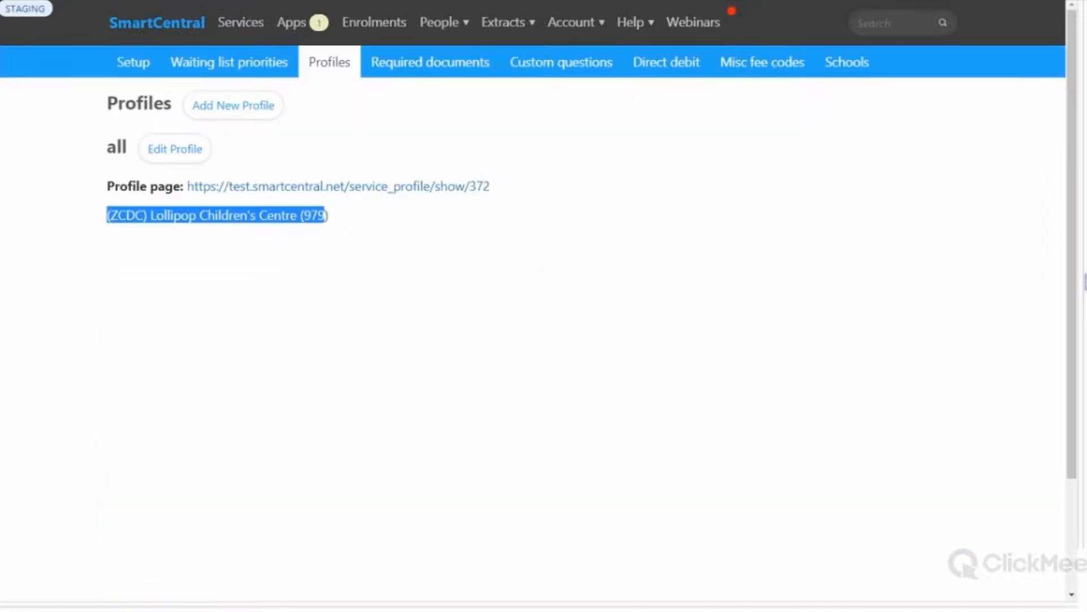
Step: Open the "all" profile for editing and enlarge the Introduction text box to fit all its Markdown
click(190, 153)
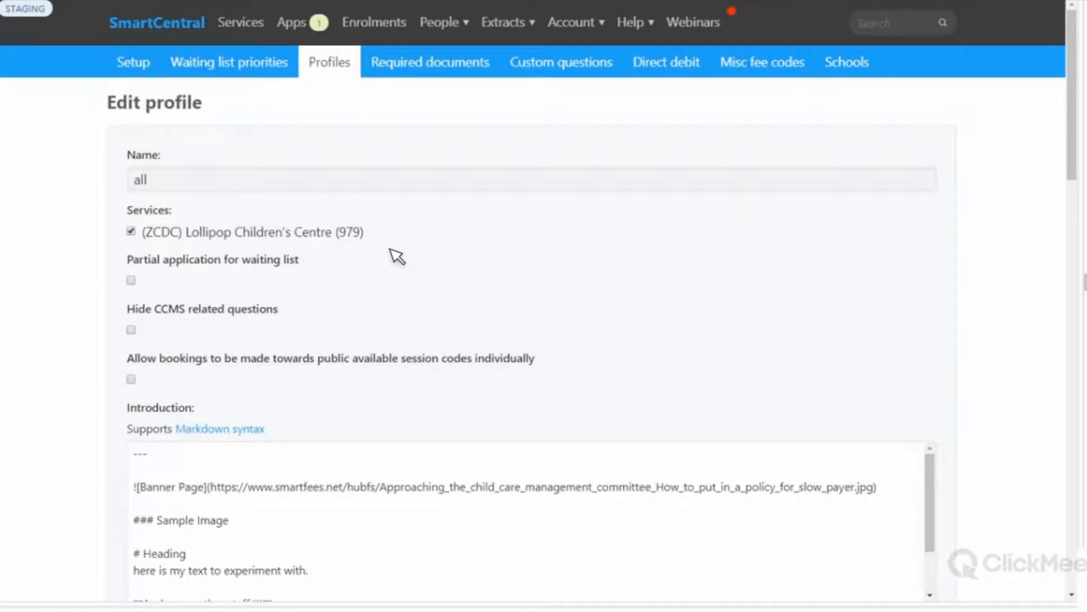
scroll(396, 256, down, 2)
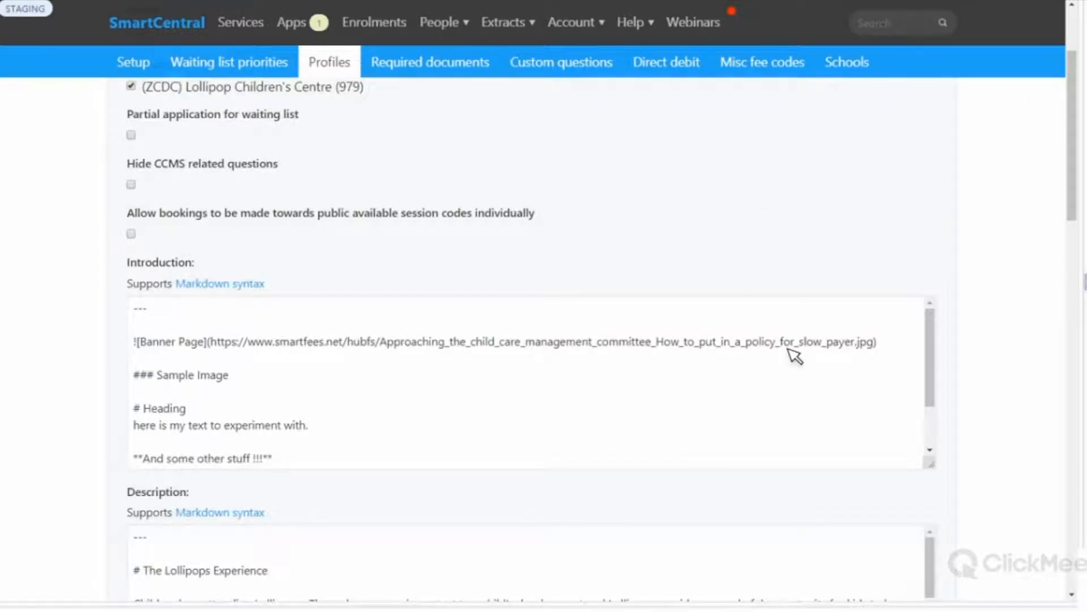
scroll(940, 340, down, 2)
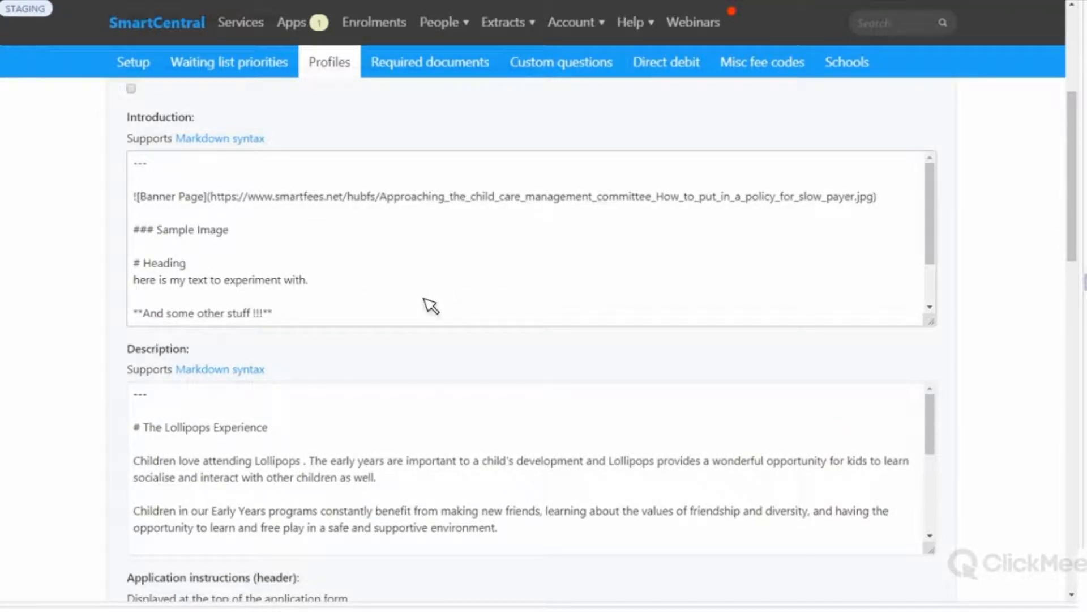
click(444, 283)
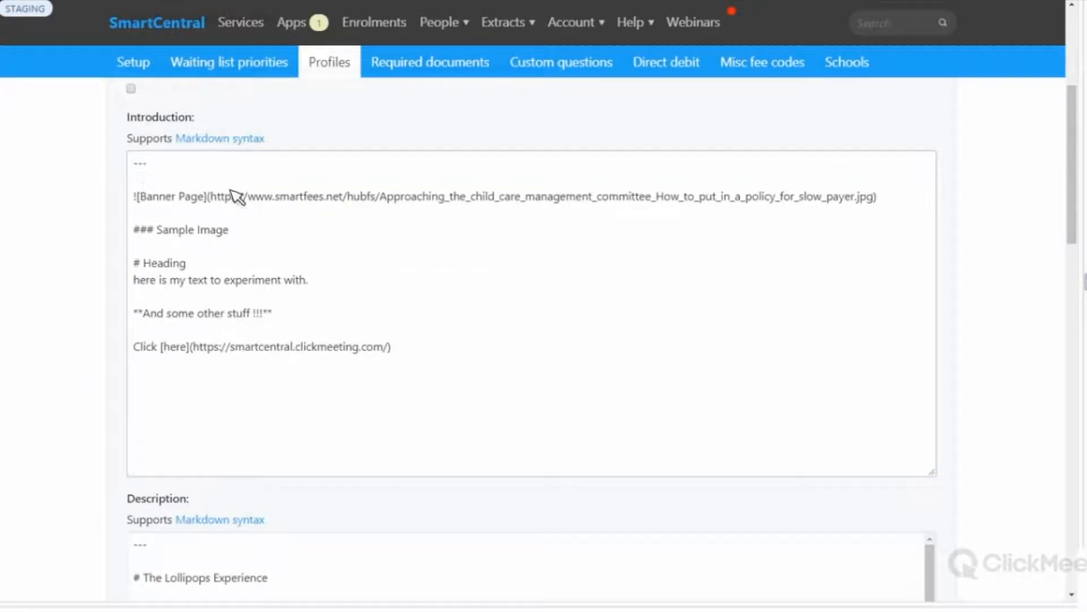
Step: Examine the Introduction's Markdown, highlighting the full Banner Page image line
drag(134, 163, 469, 403)
click(406, 197)
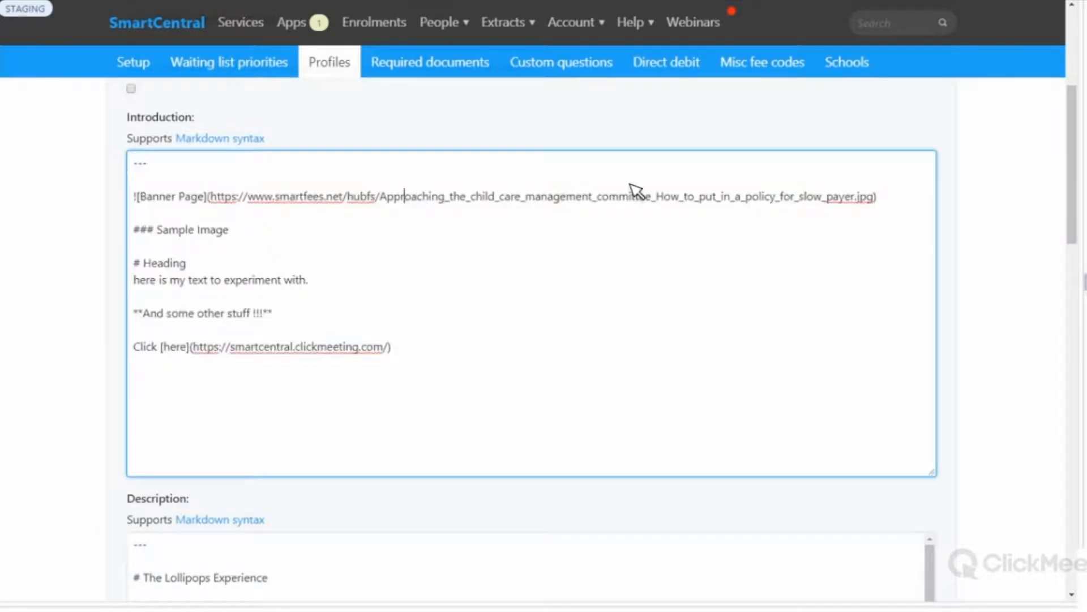
click(910, 204)
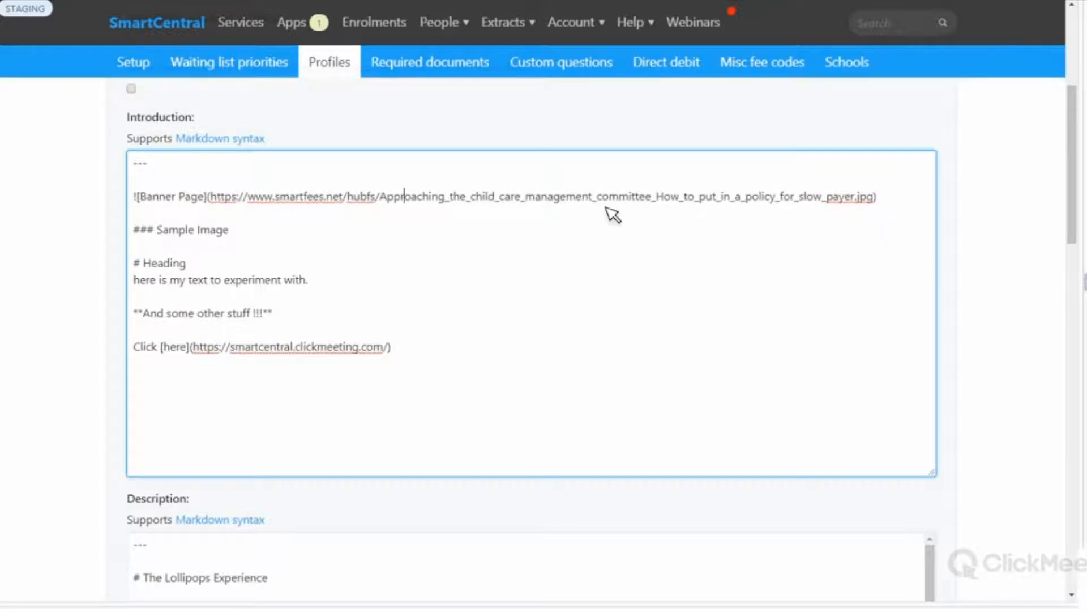
shift+click(134, 197)
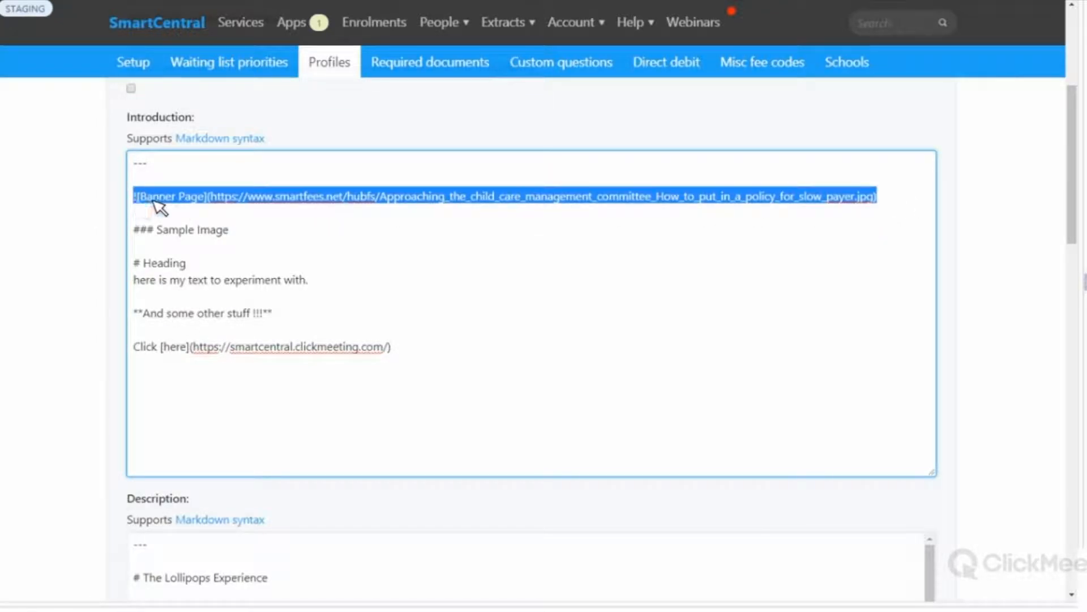
click(266, 233)
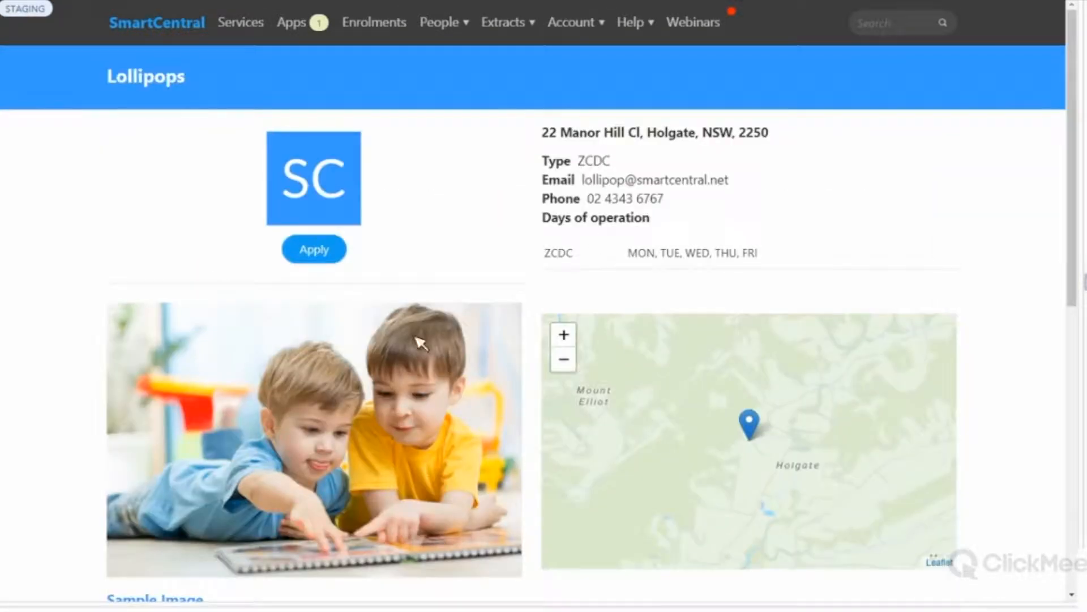
Step: Compare the banner image, headings and text on the public Lollipops page with the Introduction's Markdown source
scroll(420, 342, down, 2)
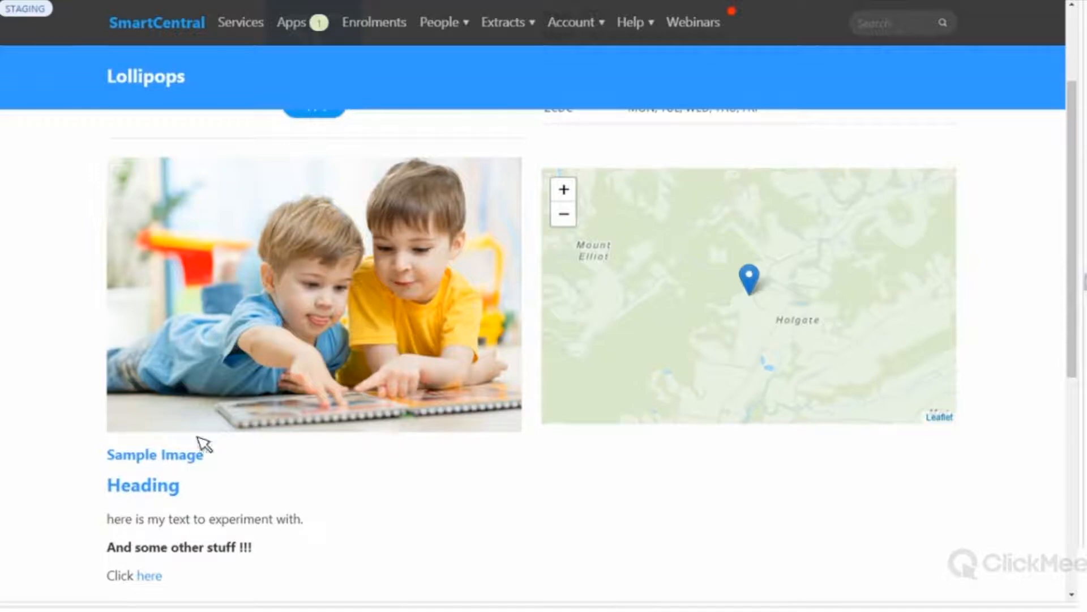
scroll(274, 443, down, 4)
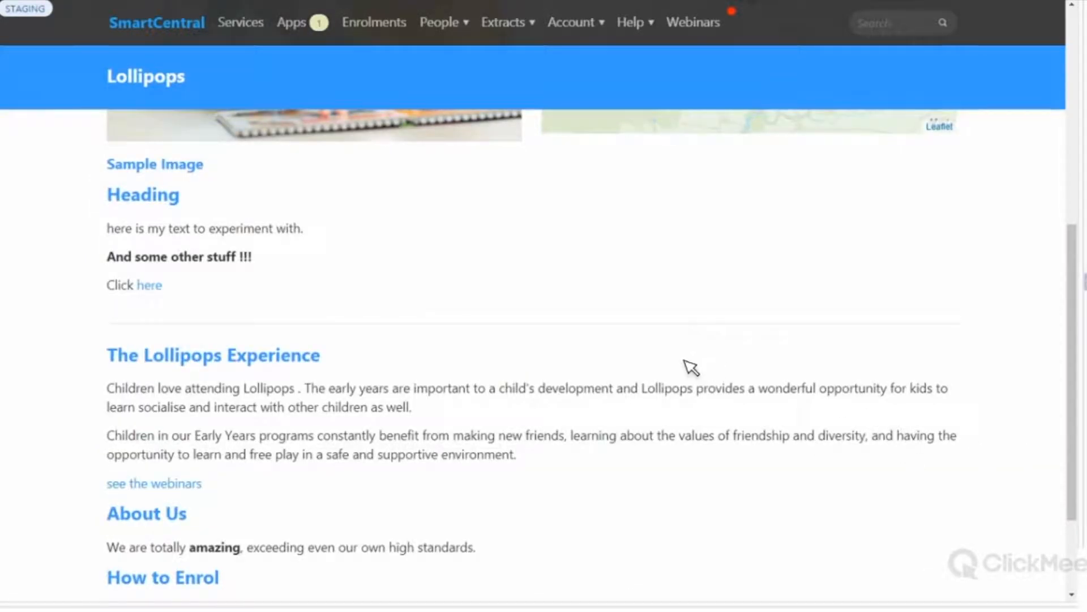
scroll(689, 368, up, 4)
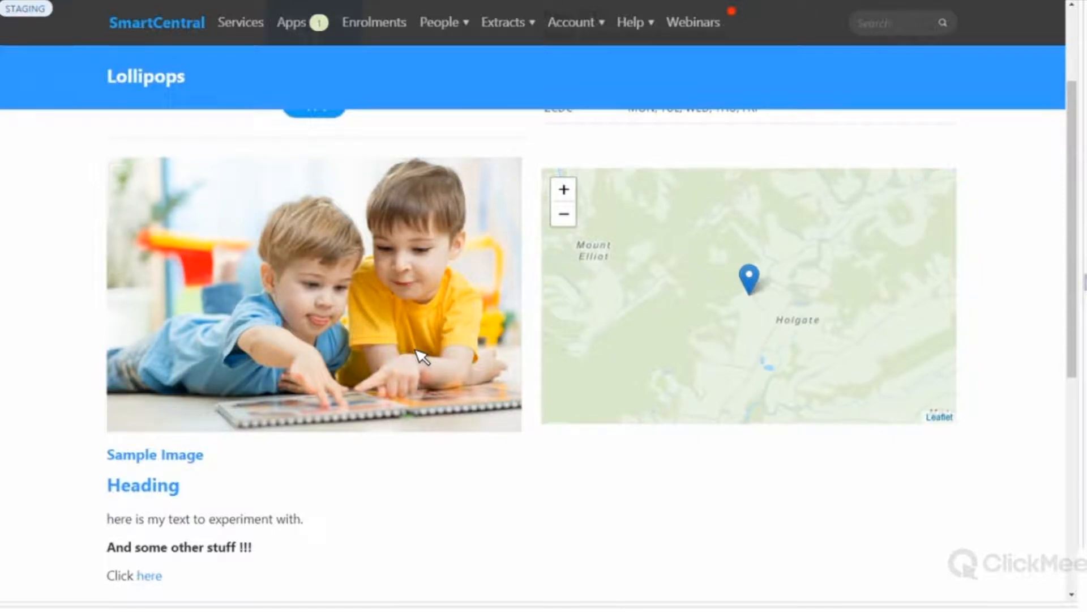
scroll(422, 357, up, 2)
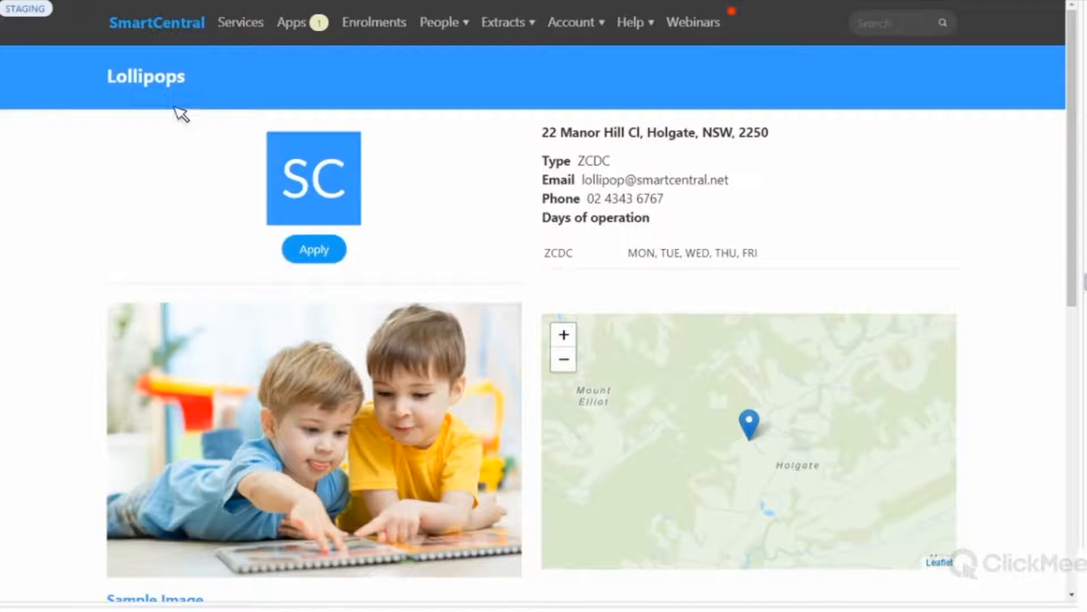
scroll(751, 333, down, 2)
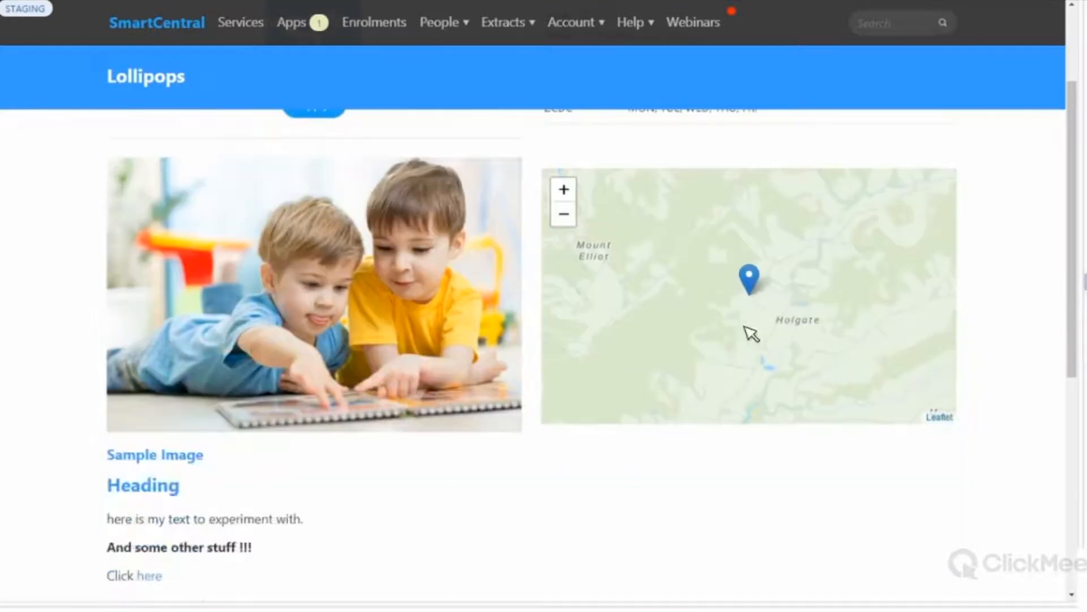
click(665, 0)
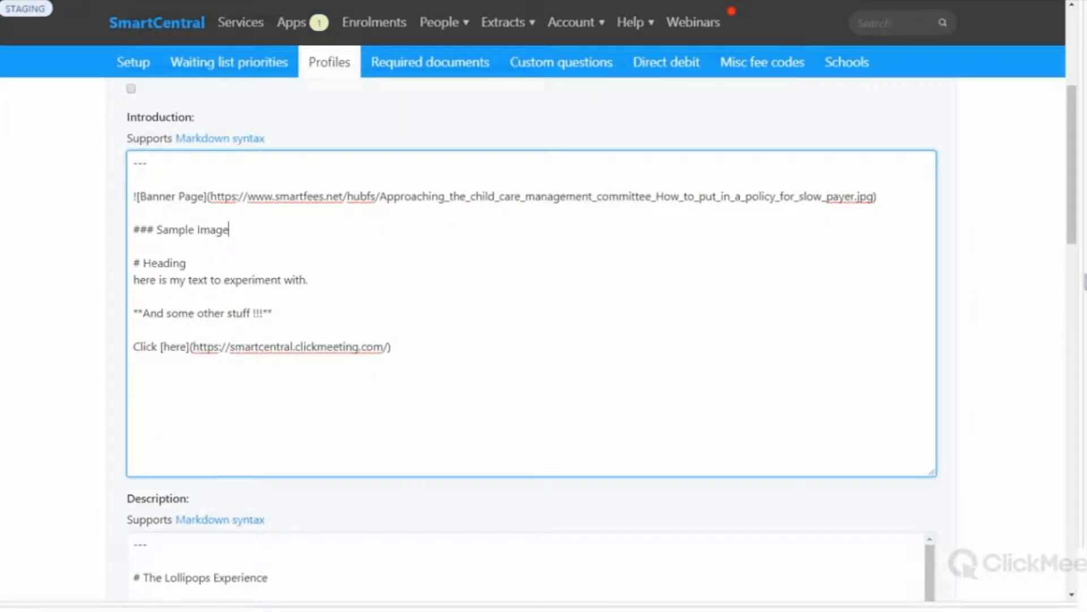
click(623, 0)
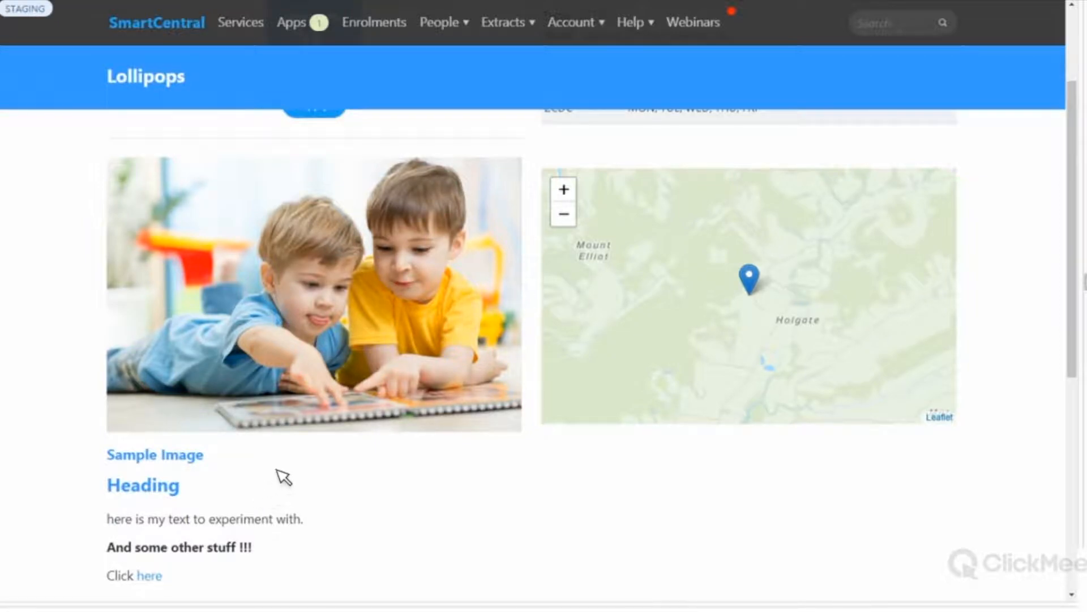
key(ctrl+Tab)
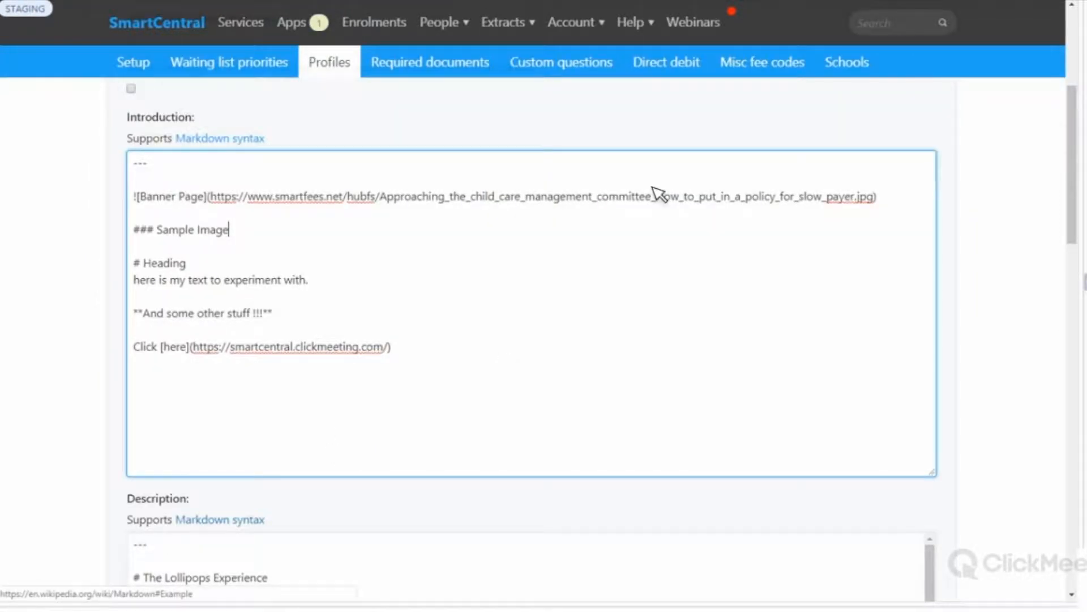
Step: Enlarge the Description text box so all its Markdown fits, from The Lollipops Experience heading to the Parent Handbook link
scroll(654, 191, down, 2)
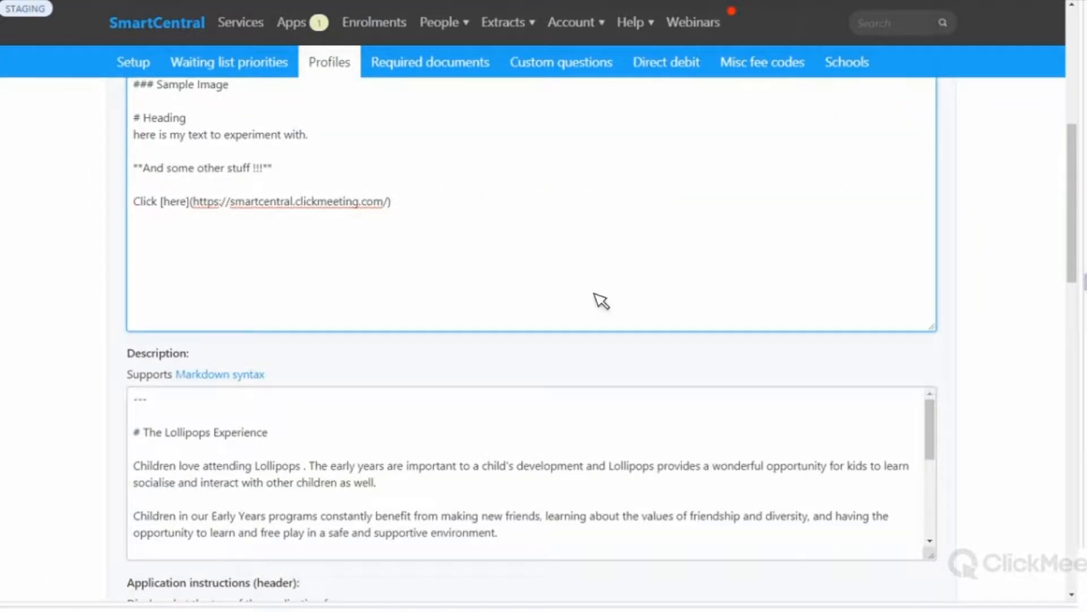
scroll(325, 440, down, 3)
click(324, 440)
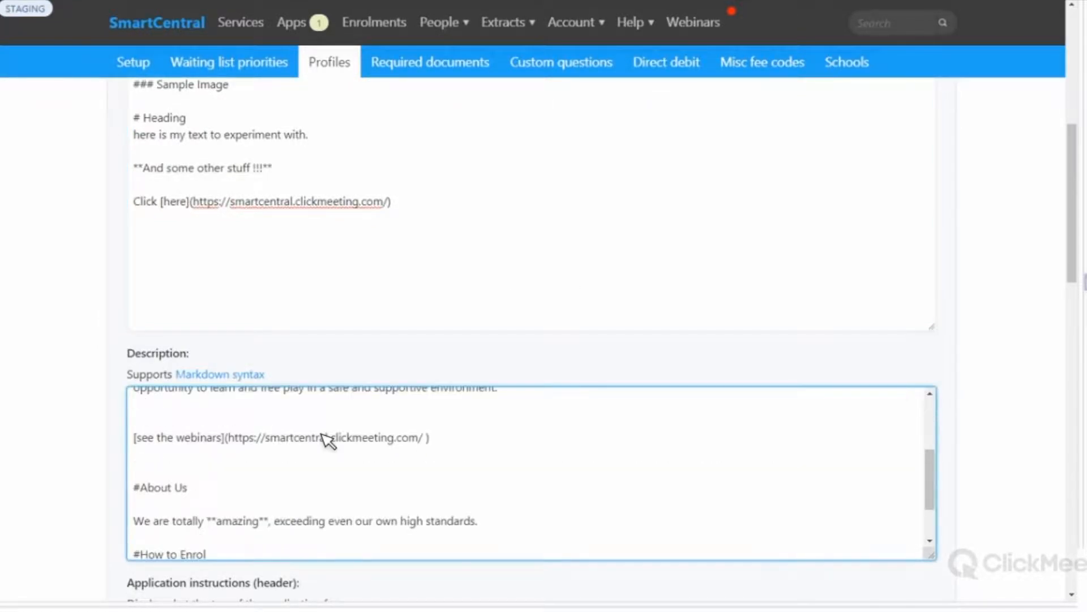
scroll(419, 390, up, 3)
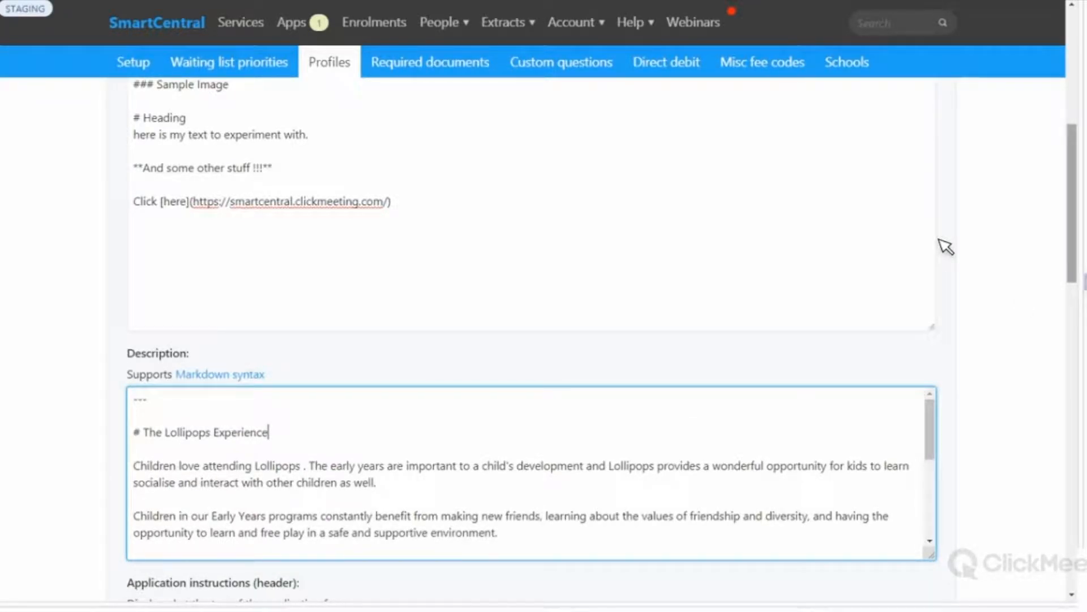
scroll(944, 245, down, 5)
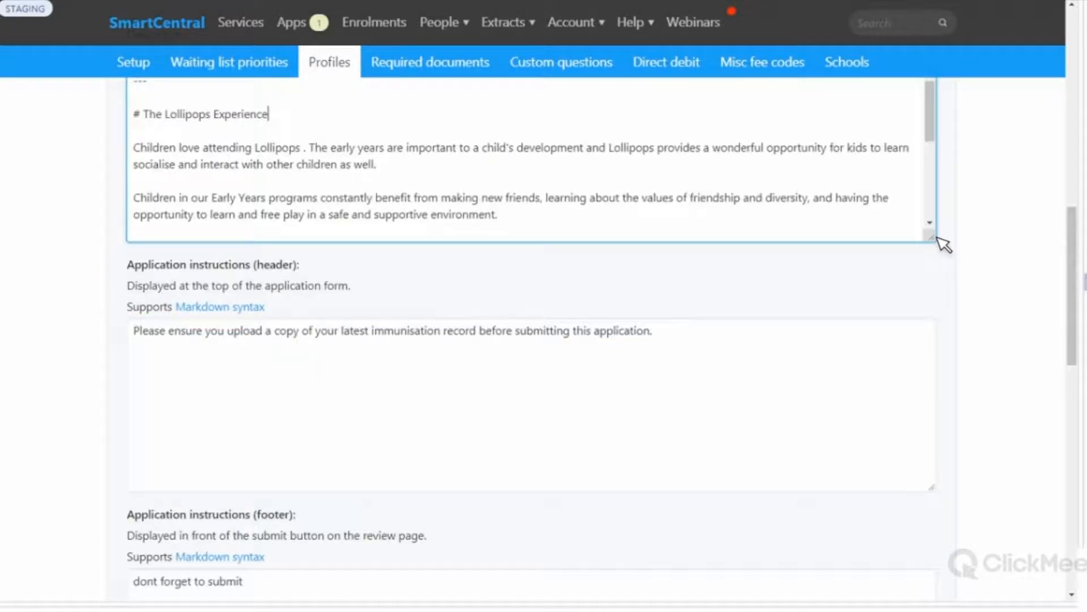
drag(937, 239, 939, 515)
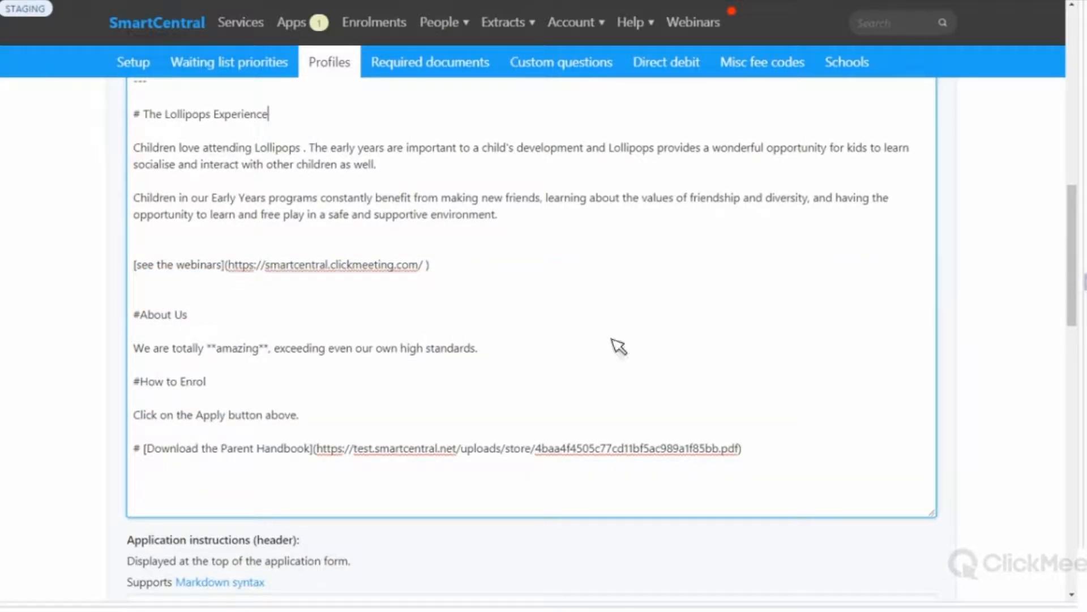
Step: Highlight the first paragraph under The Lollipops Experience heading in the Description and clear the selection
scroll(413, 320, up, 3)
drag(403, 310, 188, 304)
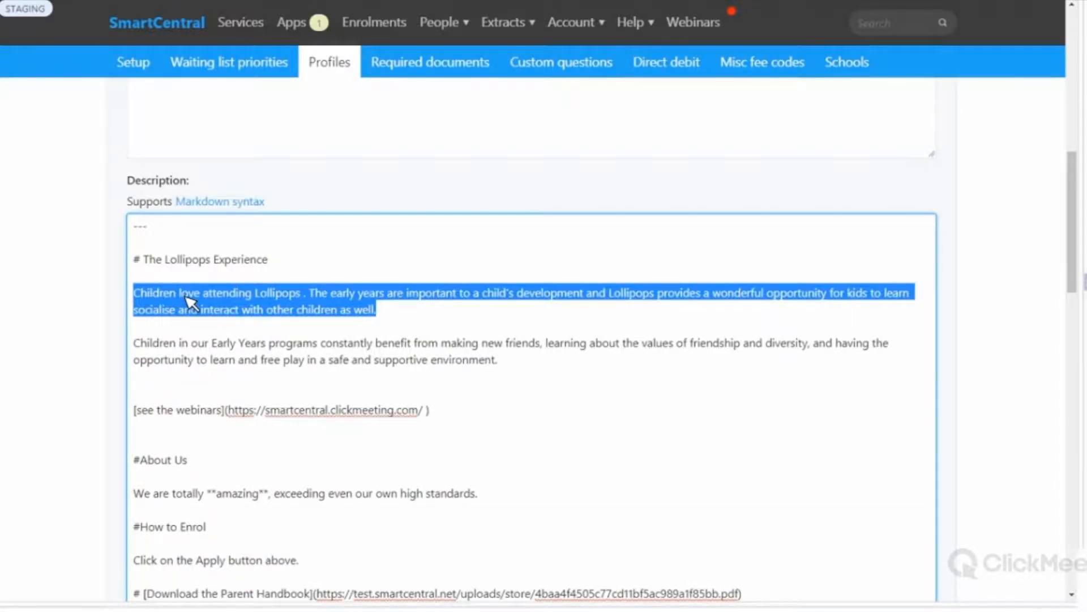
click(182, 296)
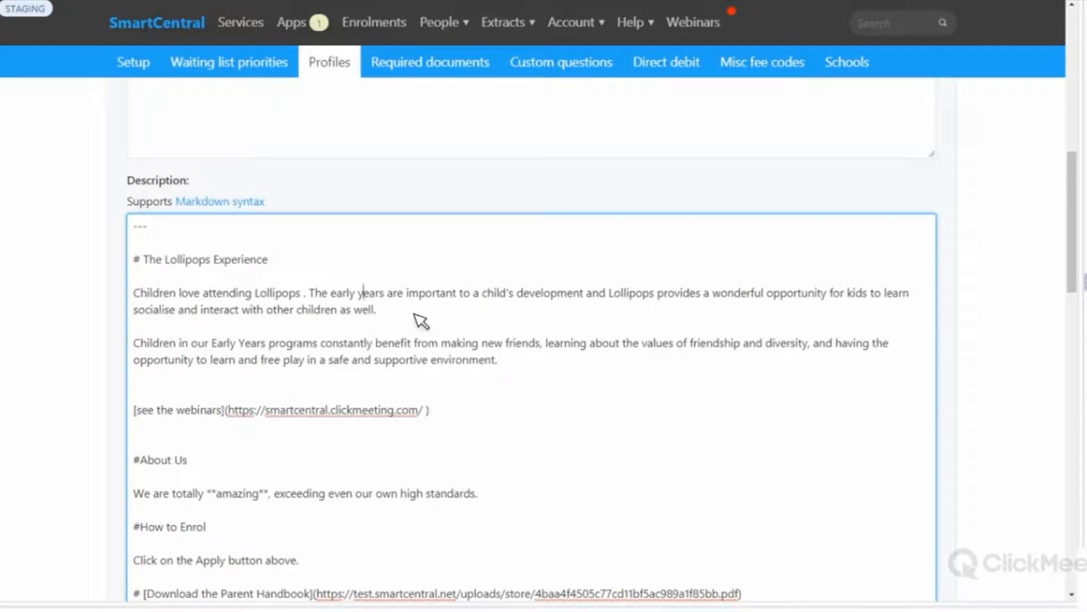
text(e)
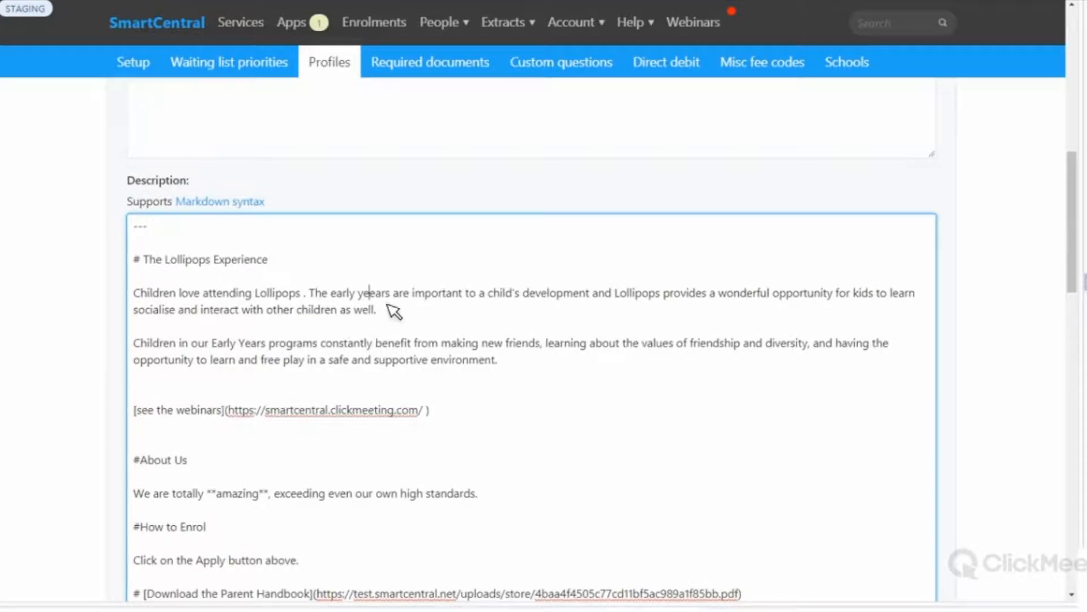
right_click(376, 291)
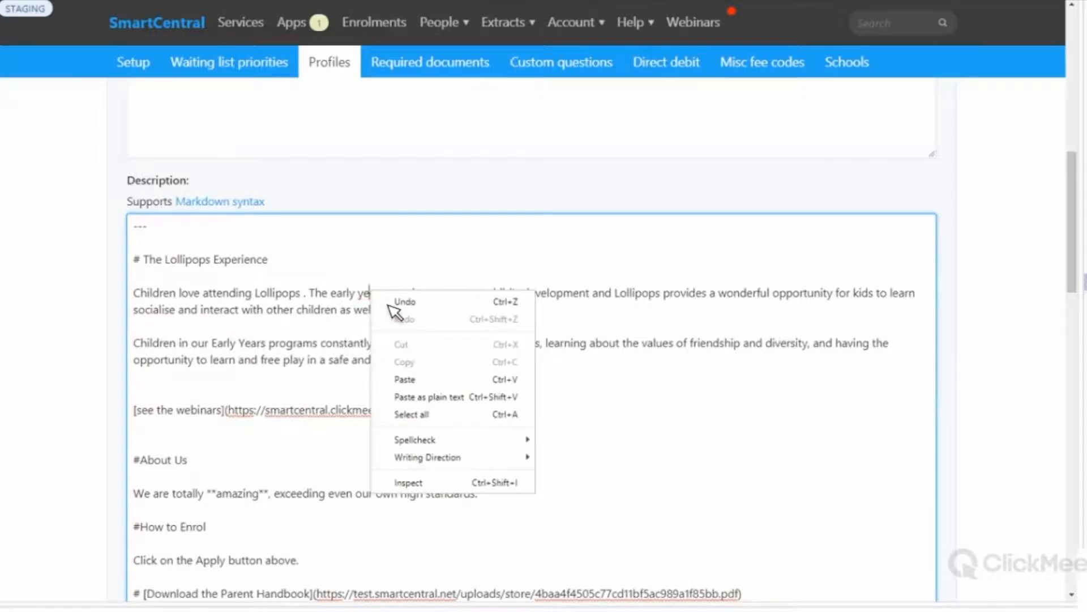
click(425, 306)
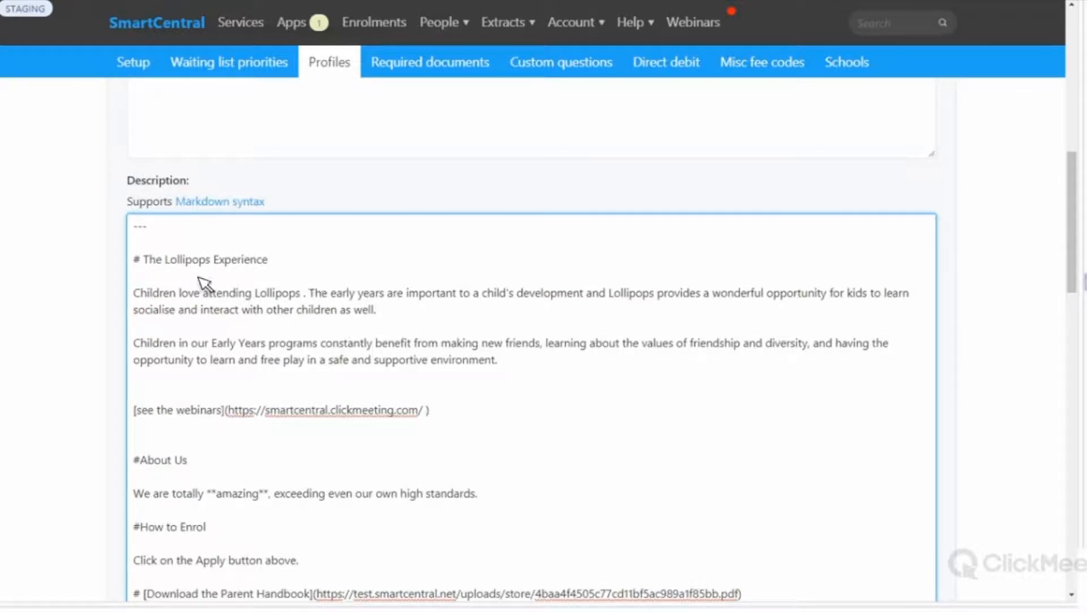
Step: Compare The Lollipops Experience heading and text in the Description's Markdown with their rendering on the public Lollipops page
click(140, 261)
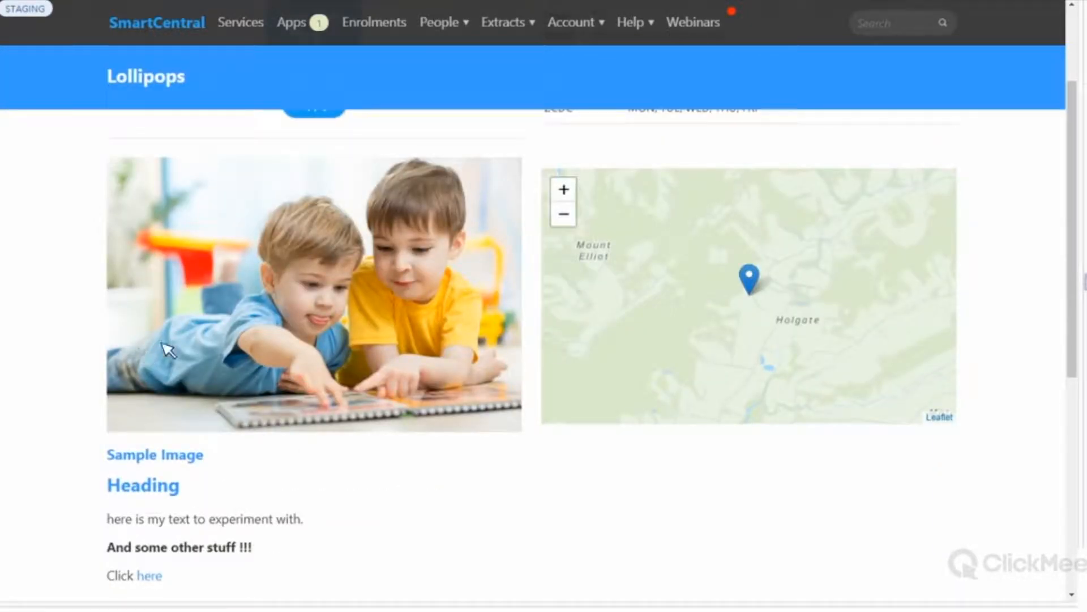
scroll(166, 348, down, 3)
click(652, 24)
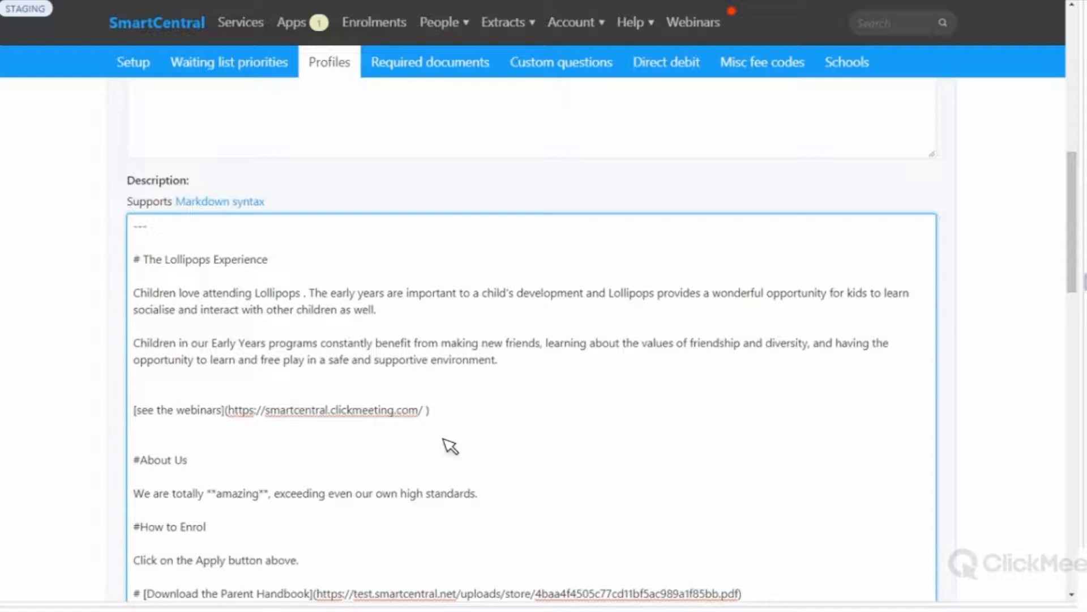
Step: Insert "really" before "amazing" inside the bold markers of the Description's About Us text and save the profile
scroll(261, 358, down, 3)
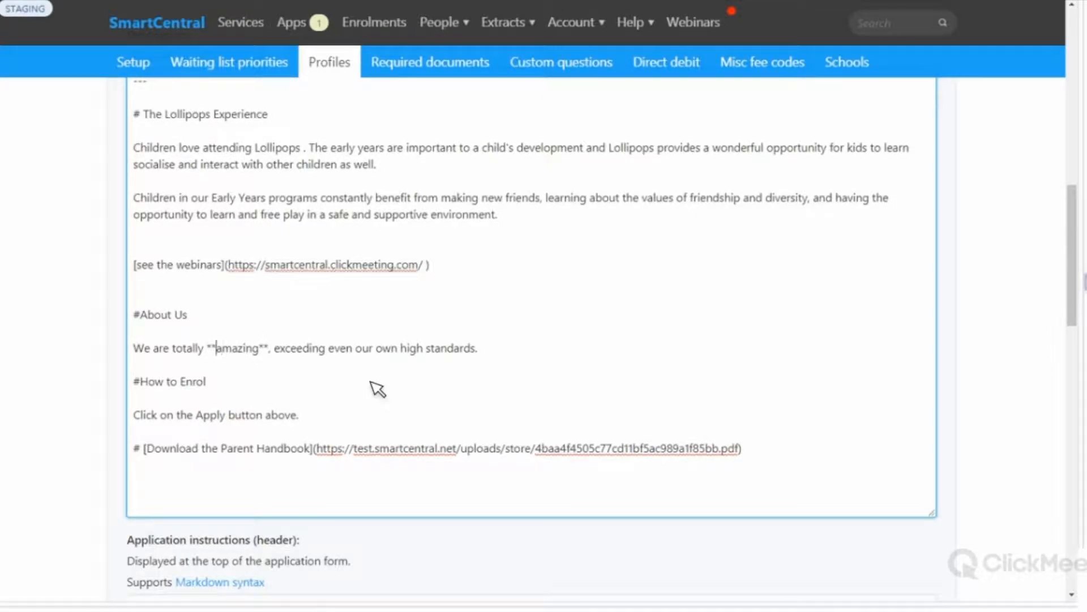
text(real)
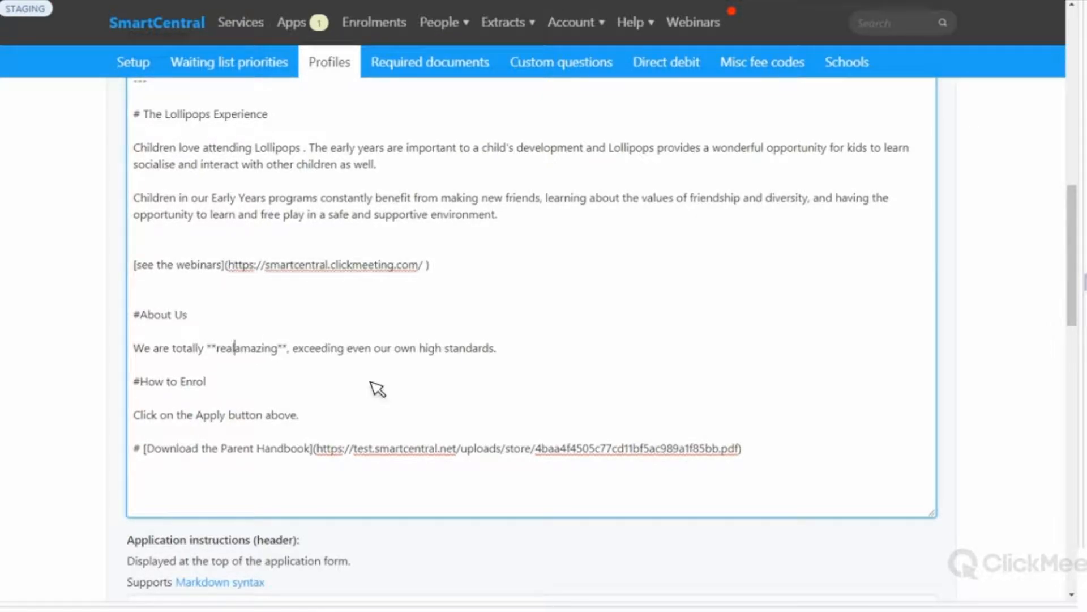
text(ly)
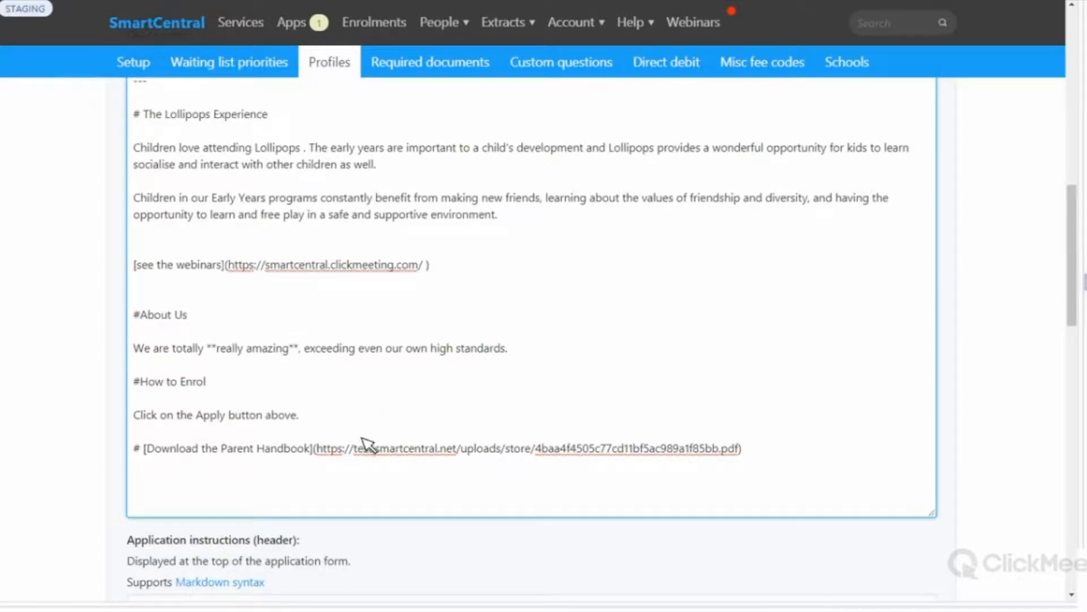
scroll(156, 498, down, 5)
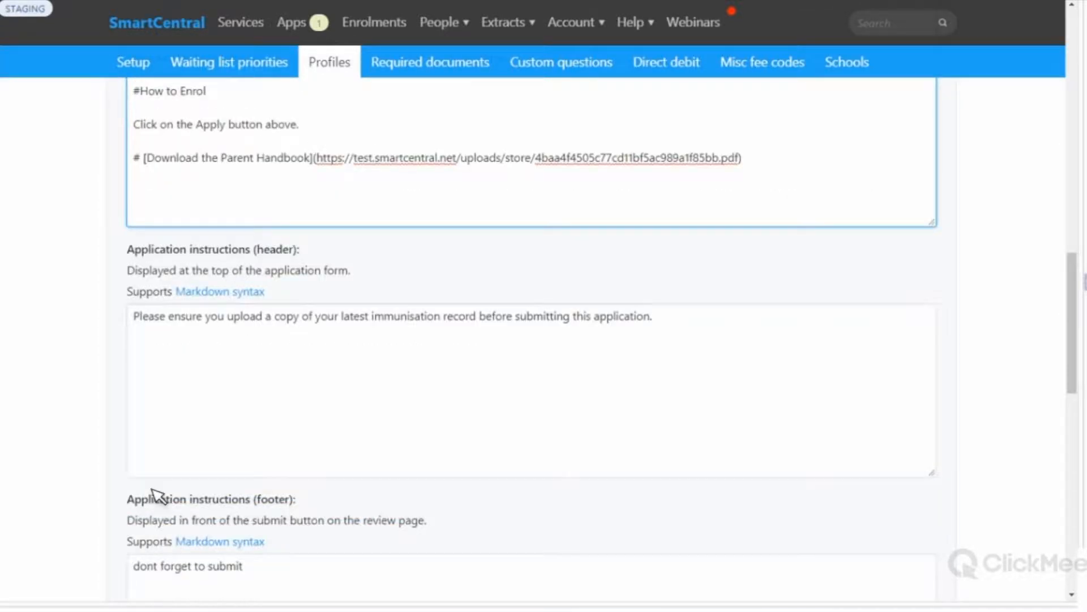
scroll(150, 498, down, 10)
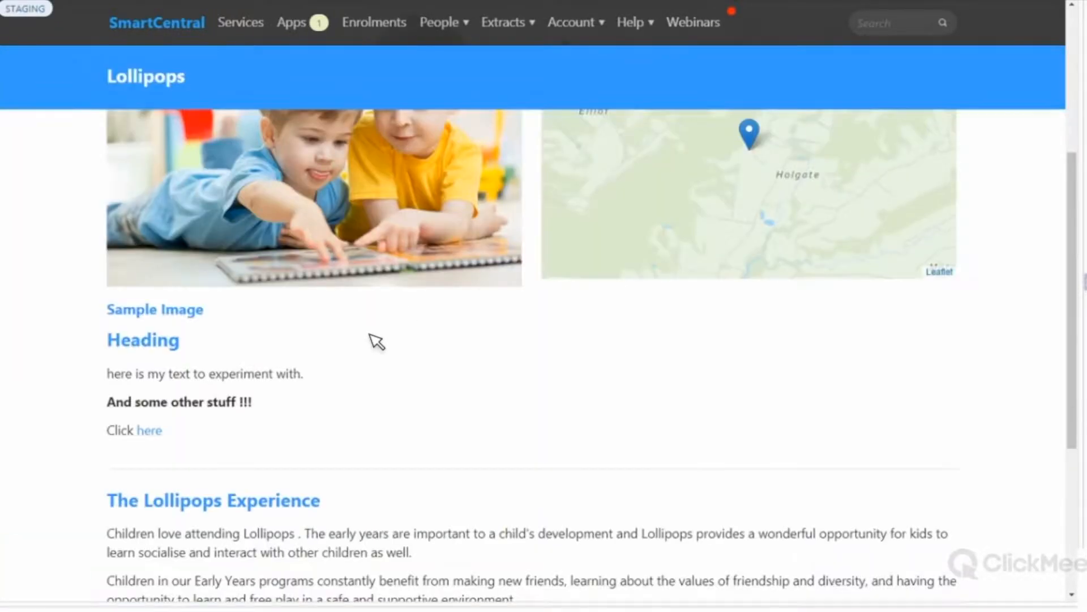
Step: Check the About Us text on the public Lollipops page and reopen the "all" profile for editing
scroll(261, 416, down, 5)
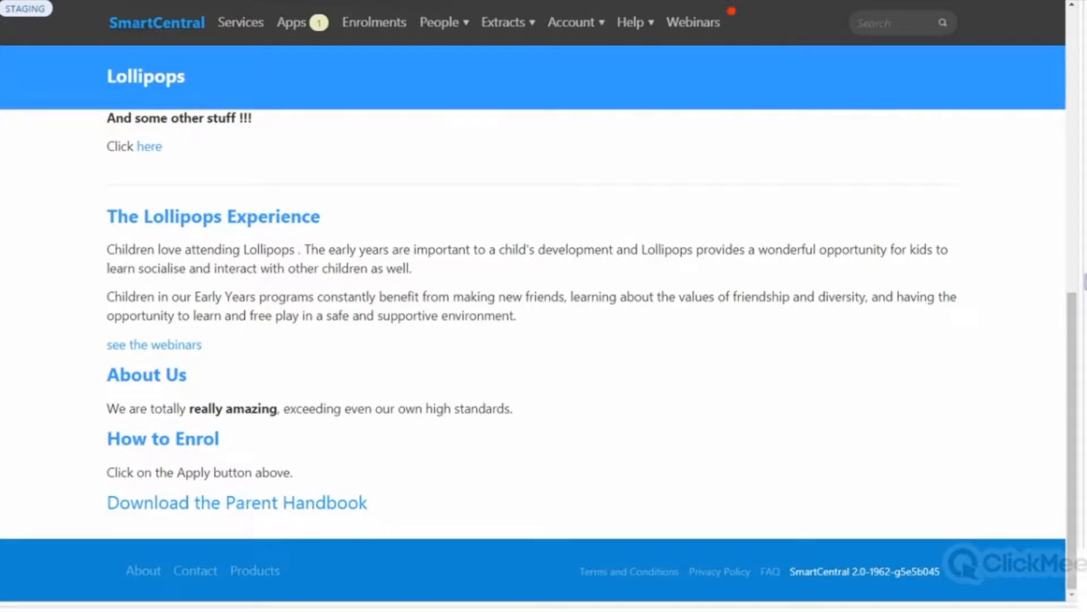
key(ctrl+shift+Tab)
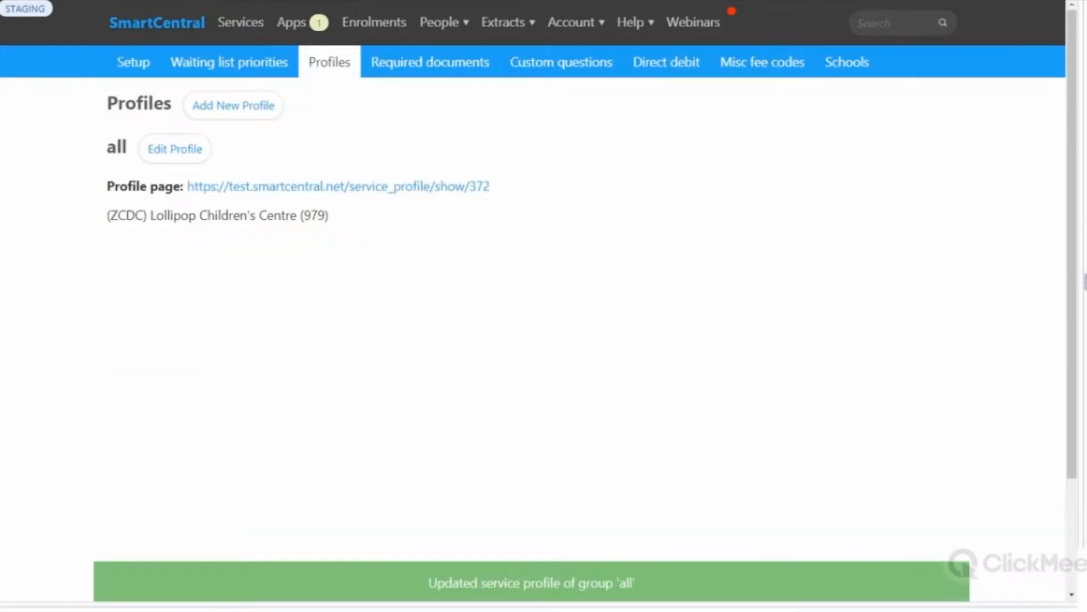
click(194, 164)
scroll(447, 448, down, 2)
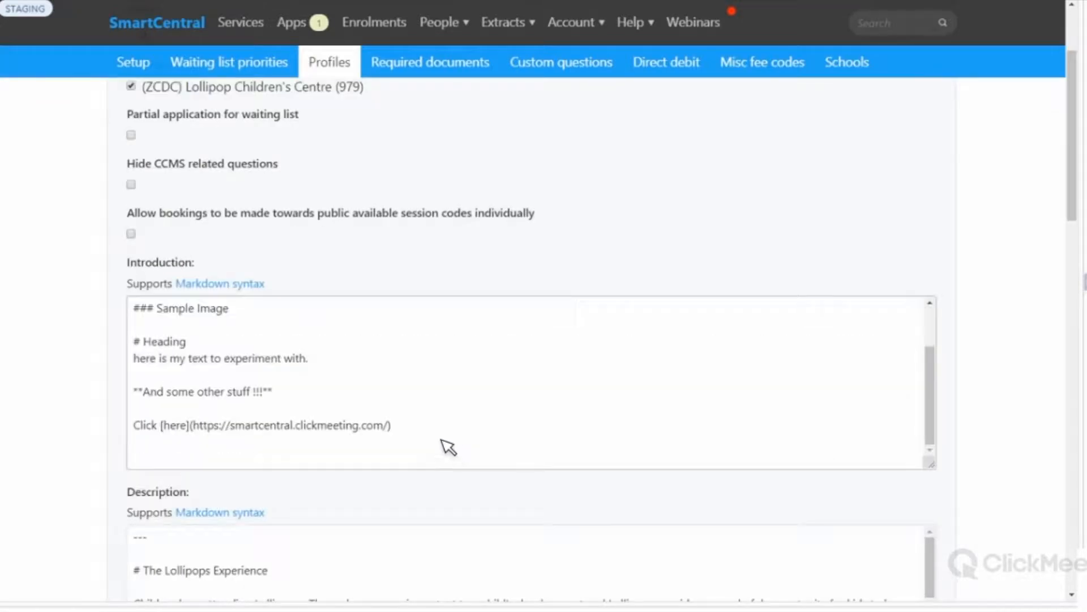
Step: Examine the heading and bold syntax in the Introduction, highlighting the line "**And some other stuff !!!**"
click(164, 341)
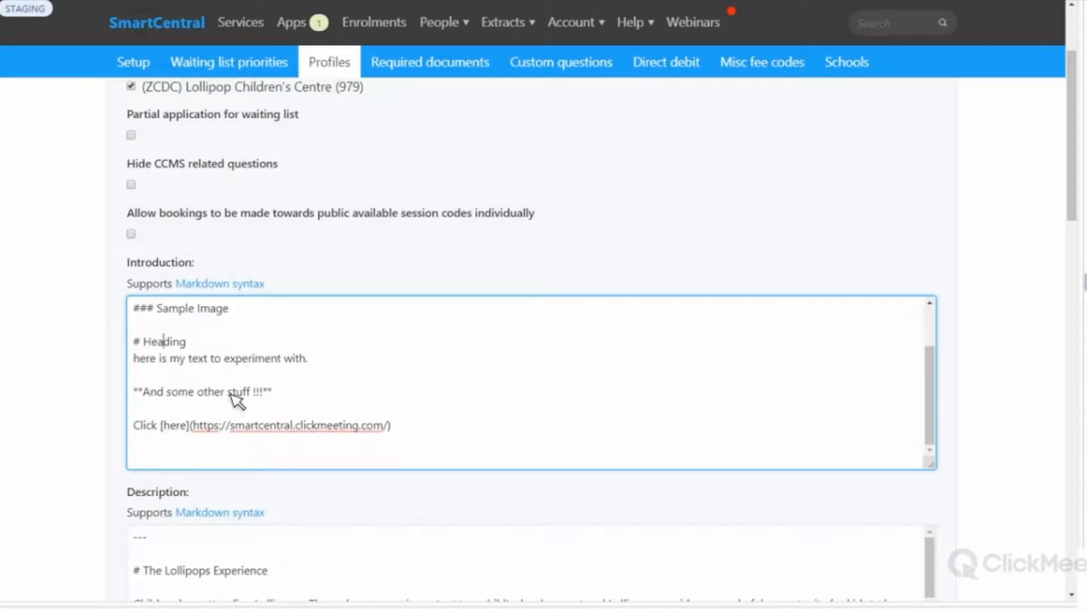
triple_click(134, 395)
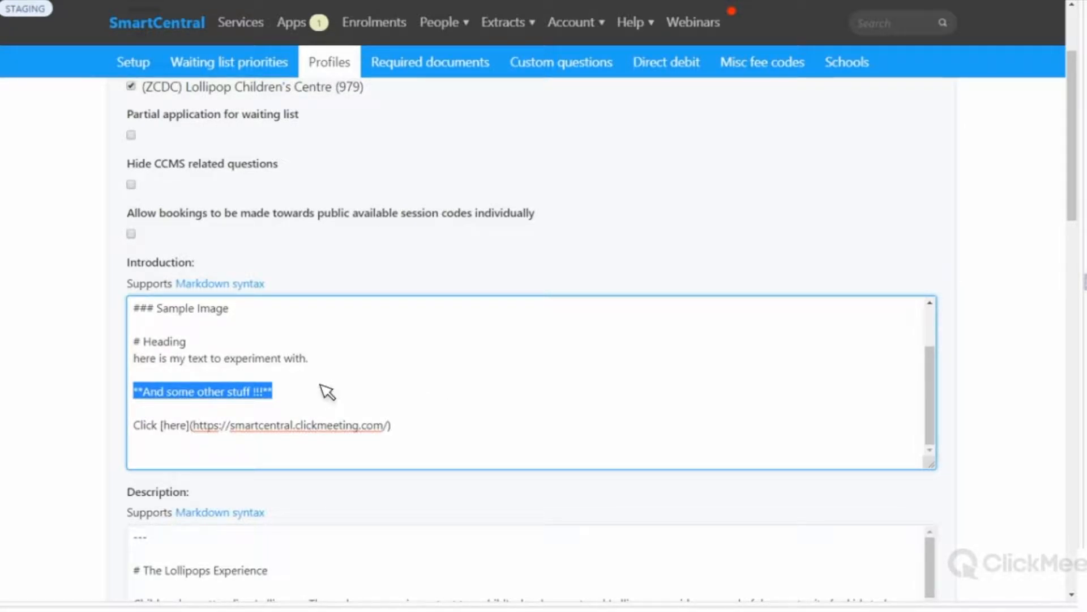
scroll(368, 422, down, 5)
scroll(535, 408, up, 5)
Step: Examine the Introduction's Markdown link, highlighting the label "here" in square brackets and the URL in parentheses
double_click(179, 426)
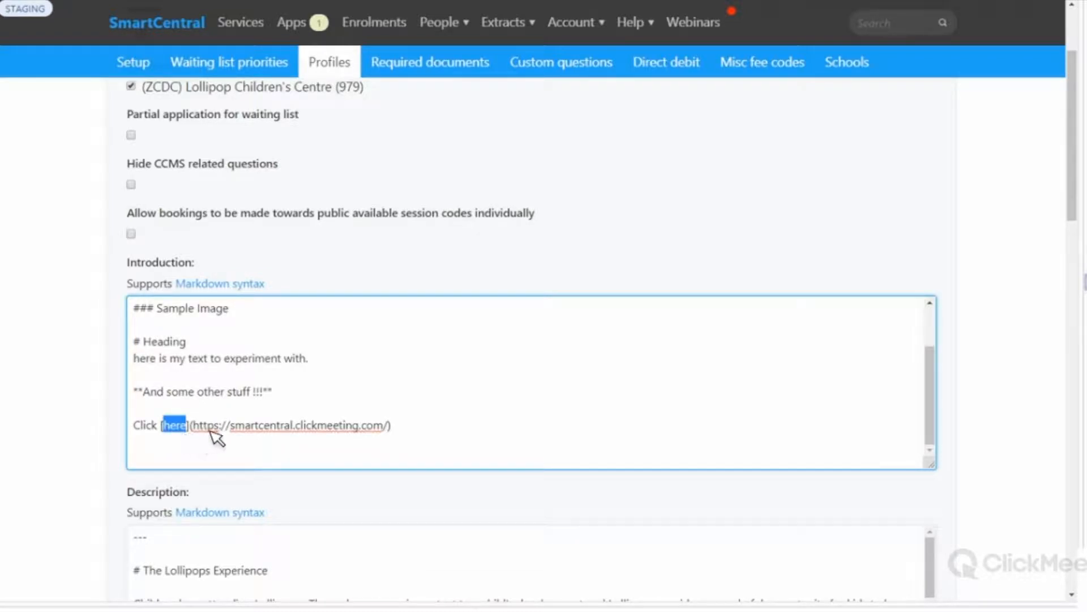
click(389, 427)
drag(387, 426, 194, 432)
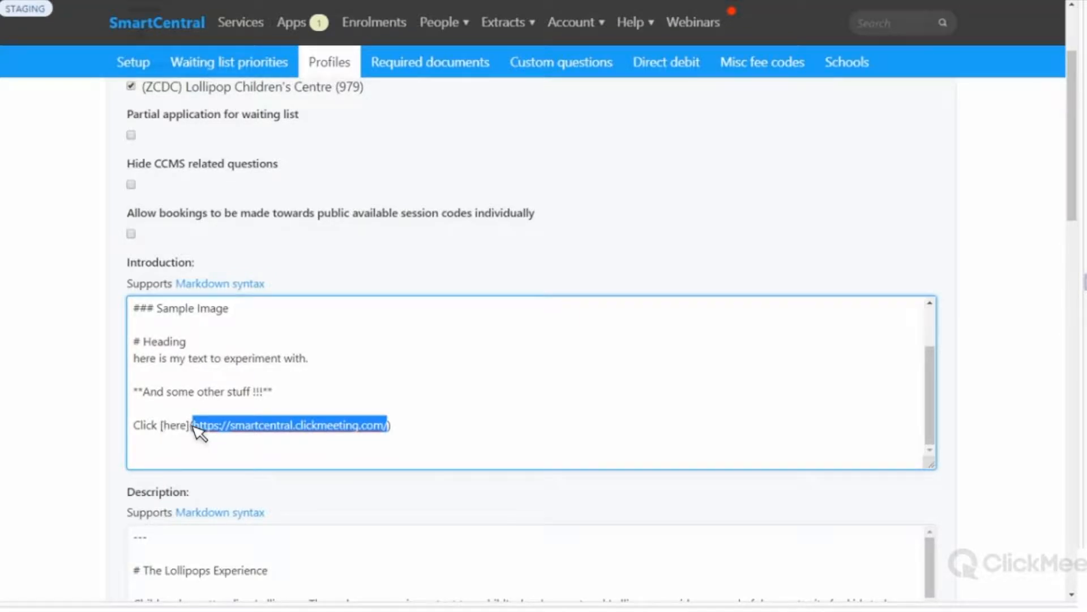
click(203, 457)
drag(416, 428, 170, 424)
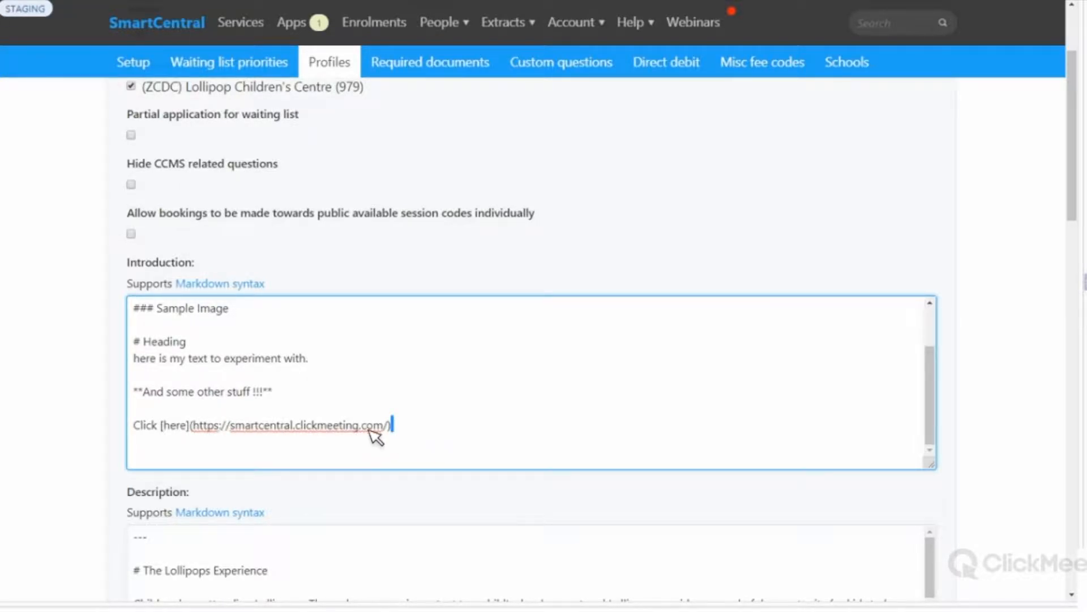
click(307, 427)
Step: Examine the Parent Handbook link at the end of the Description, highlighting its label and its full PDF URL
scroll(510, 433, down, 3)
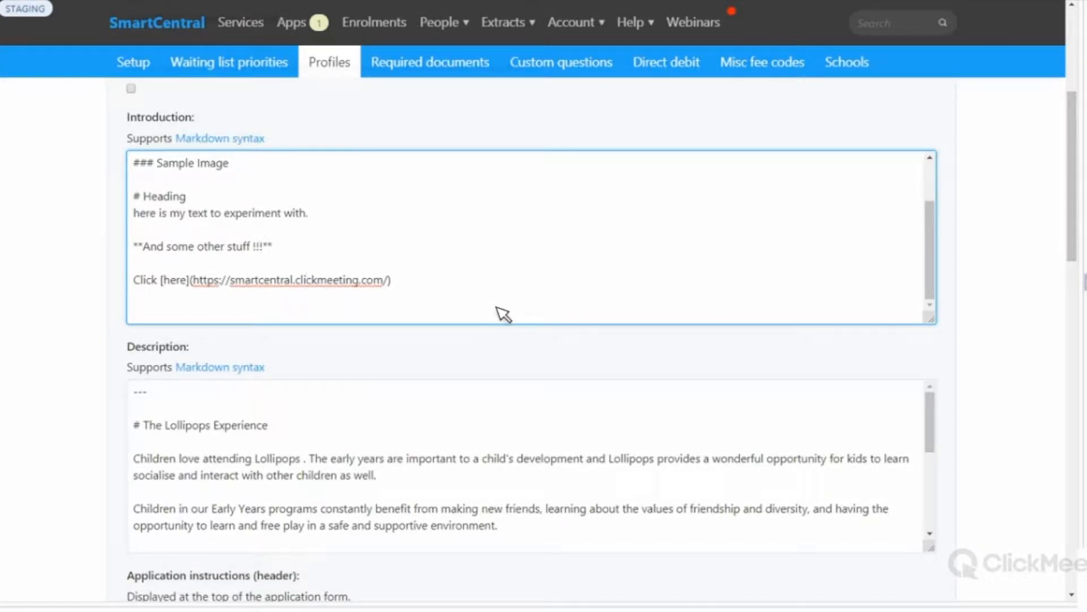
scroll(500, 309, down, 3)
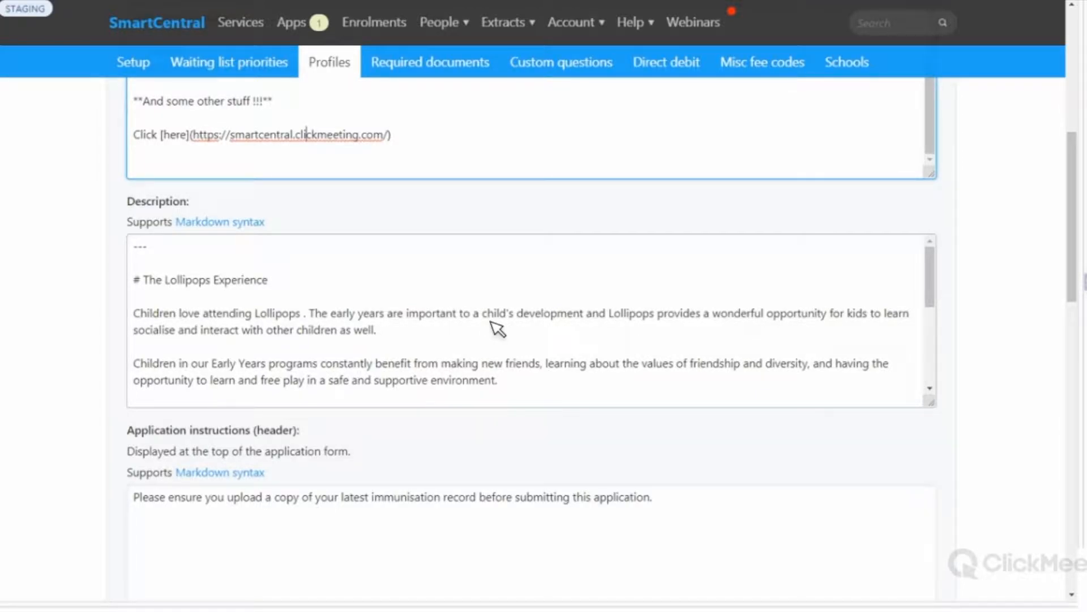
click(421, 270)
scroll(421, 271, down, 3)
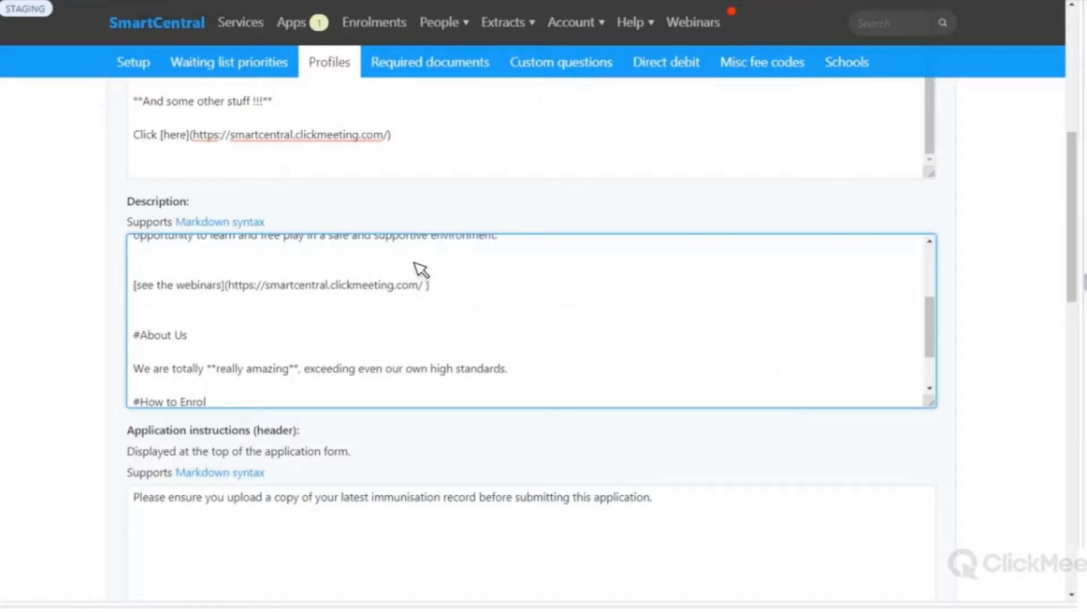
scroll(420, 275, down, 1)
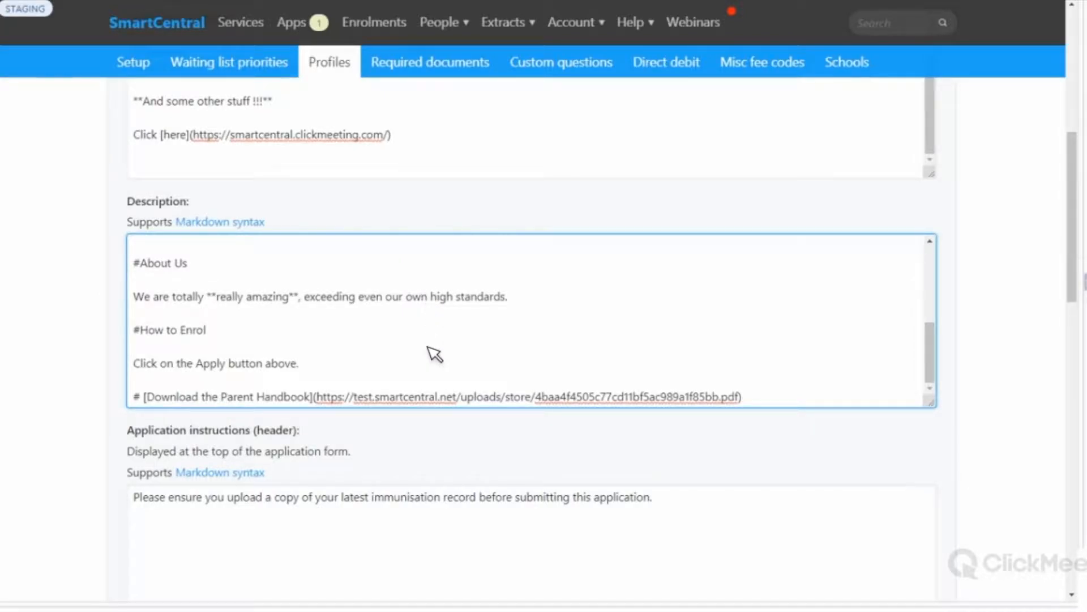
scroll(346, 283, down, 2)
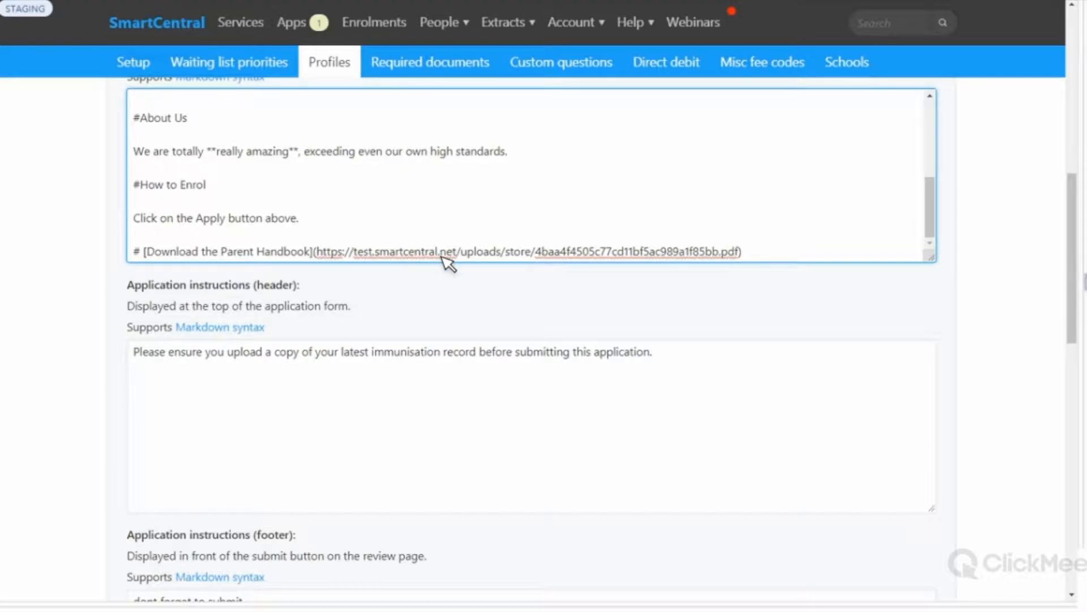
drag(311, 252, 146, 262)
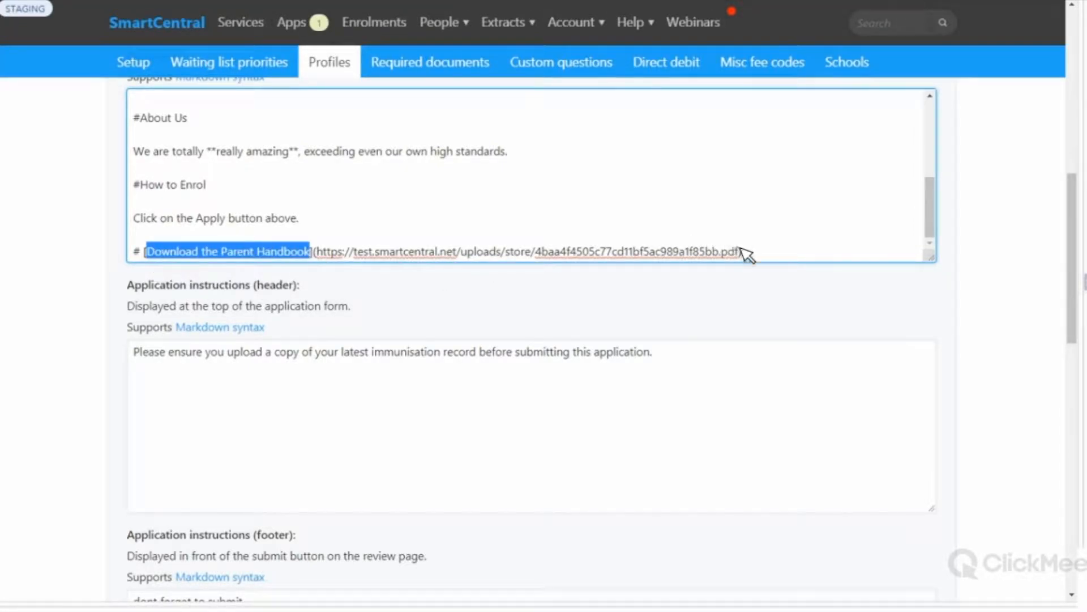
drag(719, 252, 325, 256)
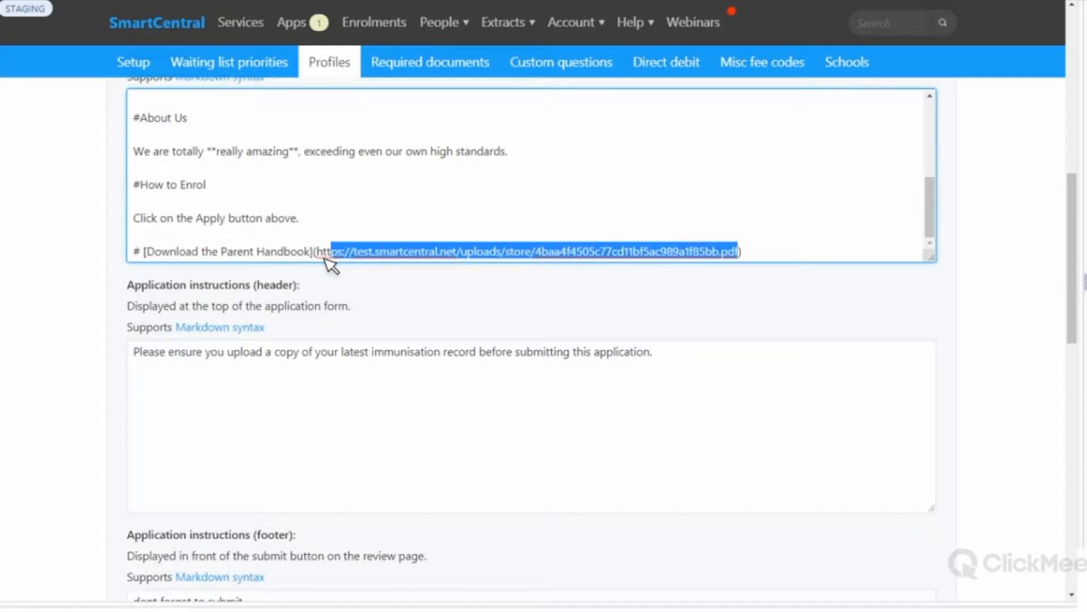
key(shift+Left)
key(shift+Left)
key(shift+Left)
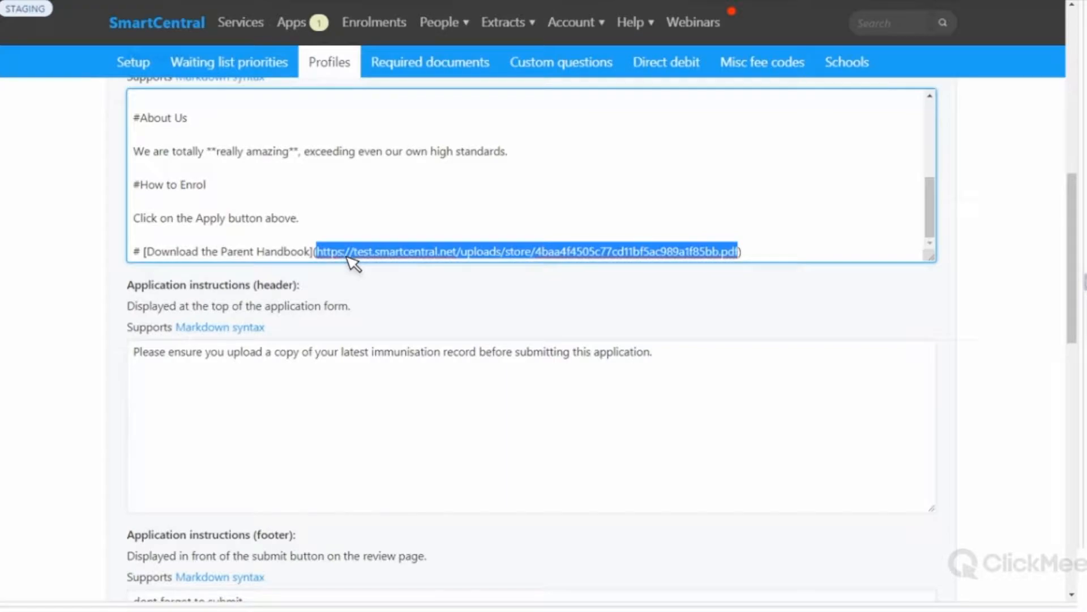
key(End)
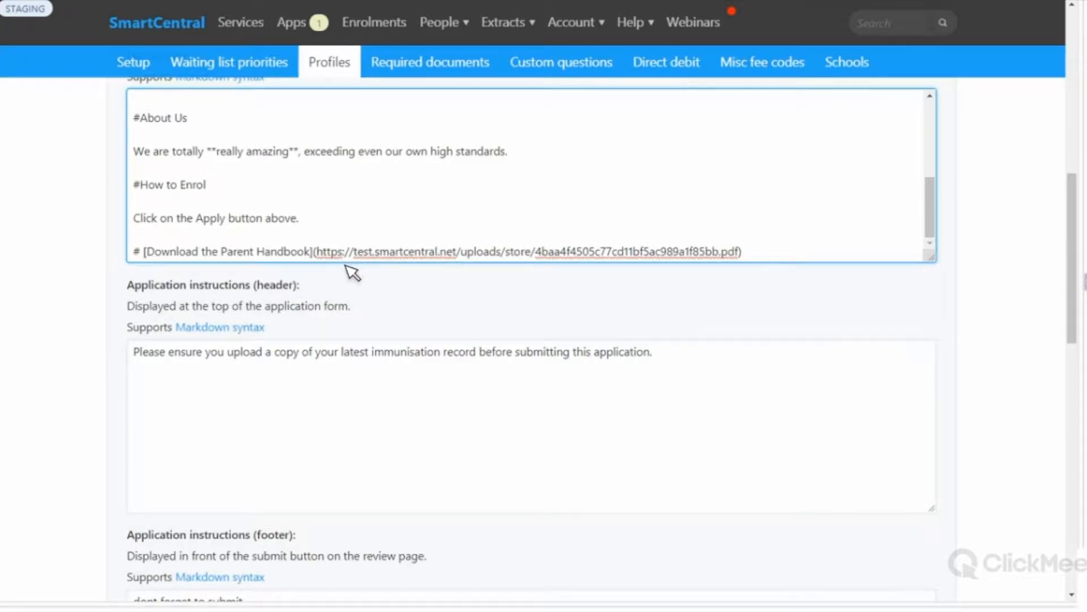
scroll(349, 276, up, 3)
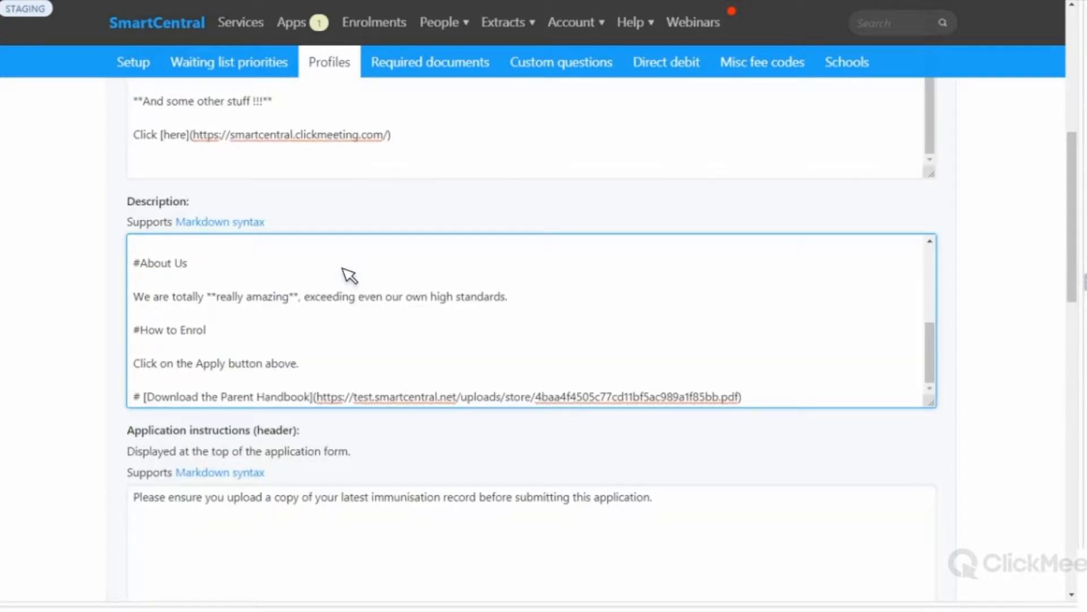
Step: Enlarge the Introduction text box and examine its banner image syntax, highlighting the label "Banner Page"
scroll(349, 275, up, 3)
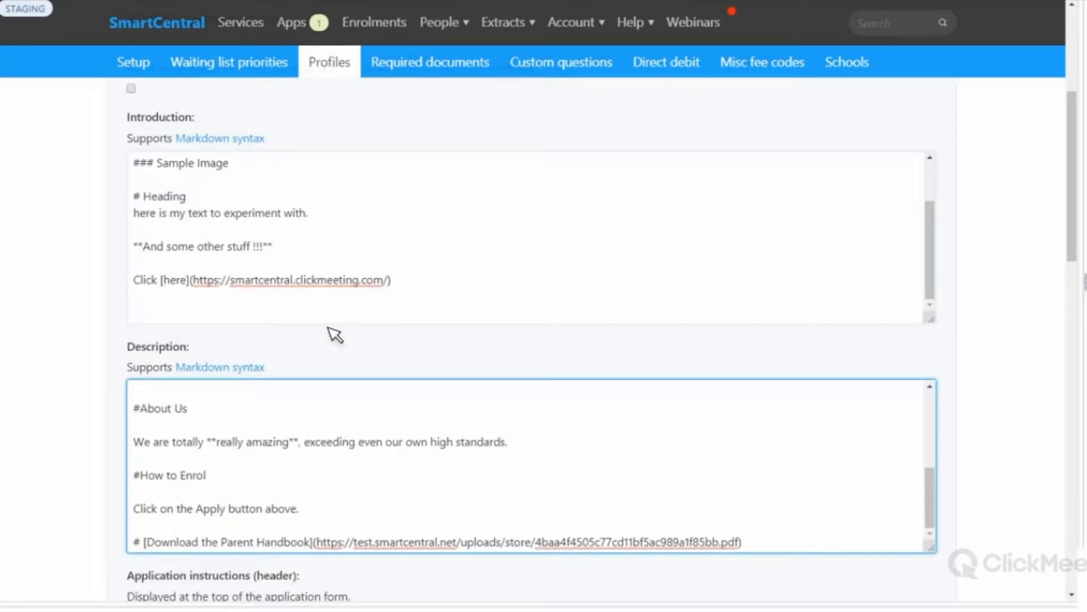
scroll(338, 334, up, 3)
scroll(467, 335, down, 3)
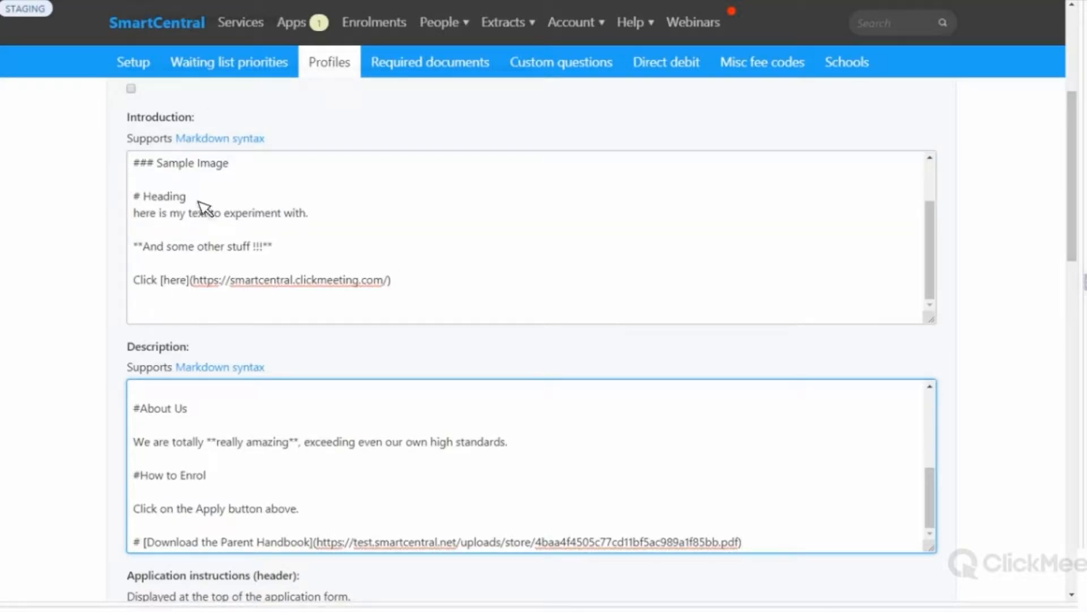
click(141, 198)
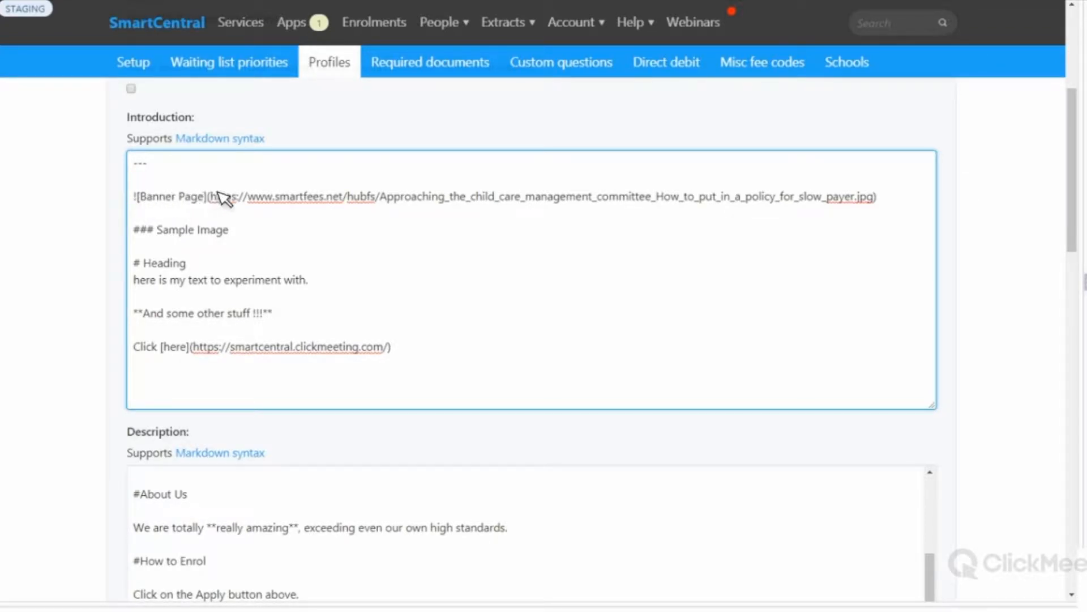
drag(204, 197, 149, 199)
click(286, 196)
Step: Compare the start of the Description's Markdown with the public Lollipops page and return to the profile editor
scroll(552, 287, down, 2)
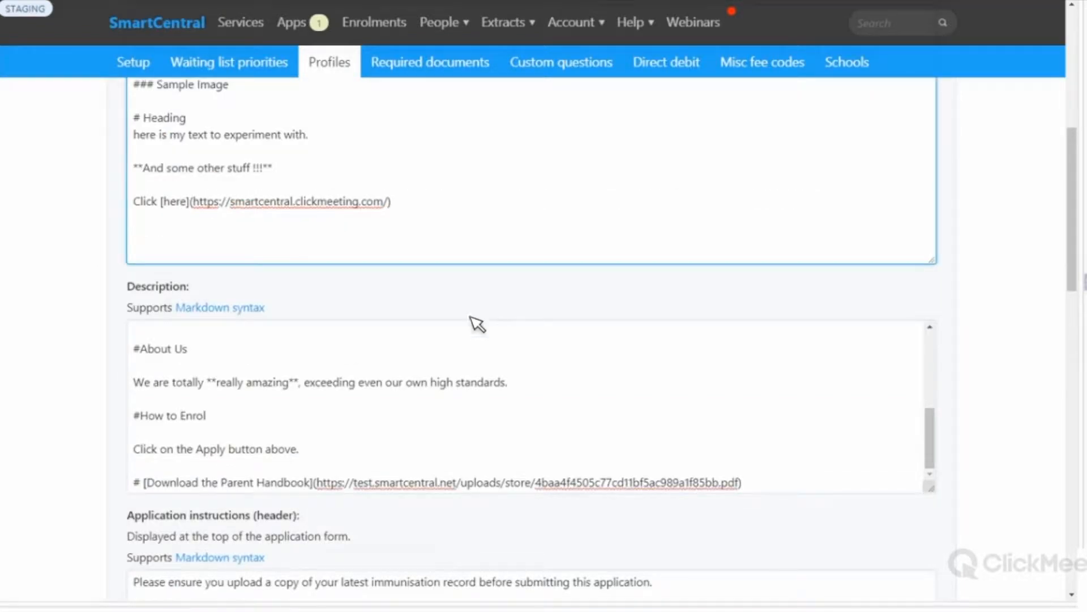
scroll(477, 323, down, 2)
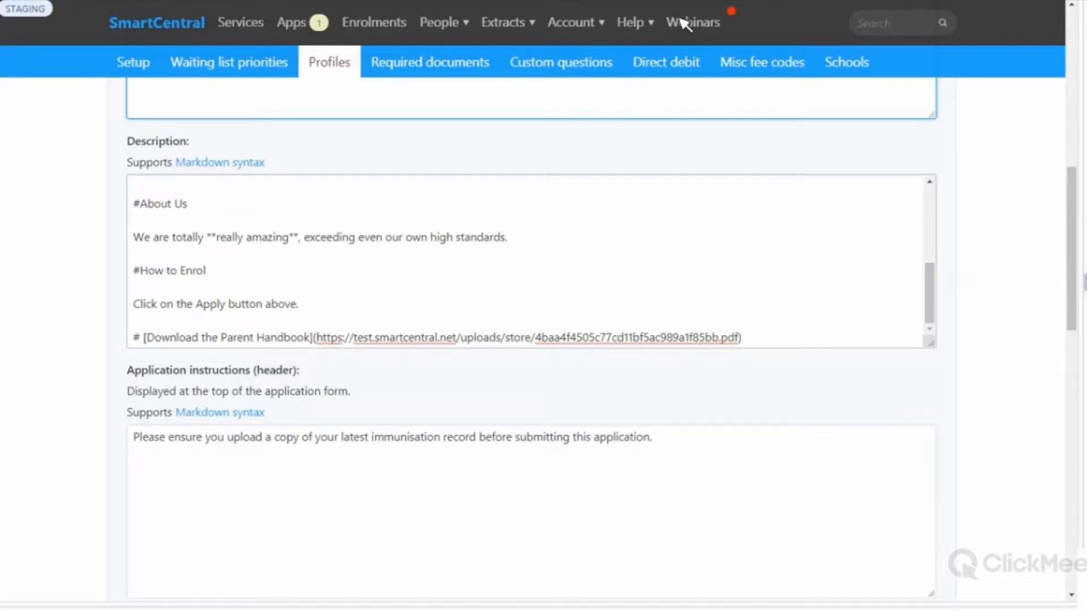
scroll(490, 255, up, 4)
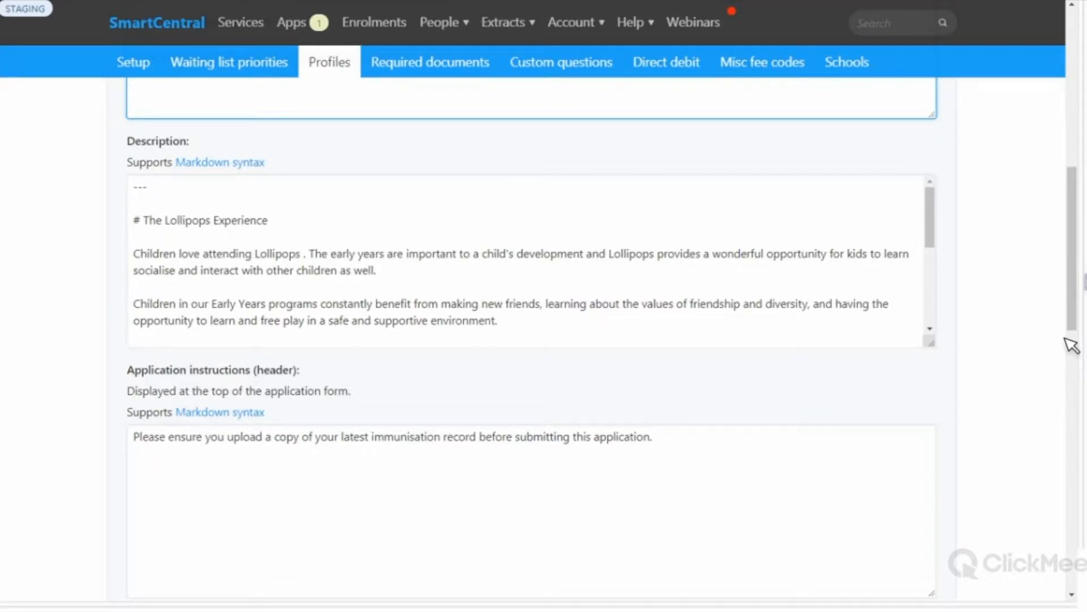
click(688, 1)
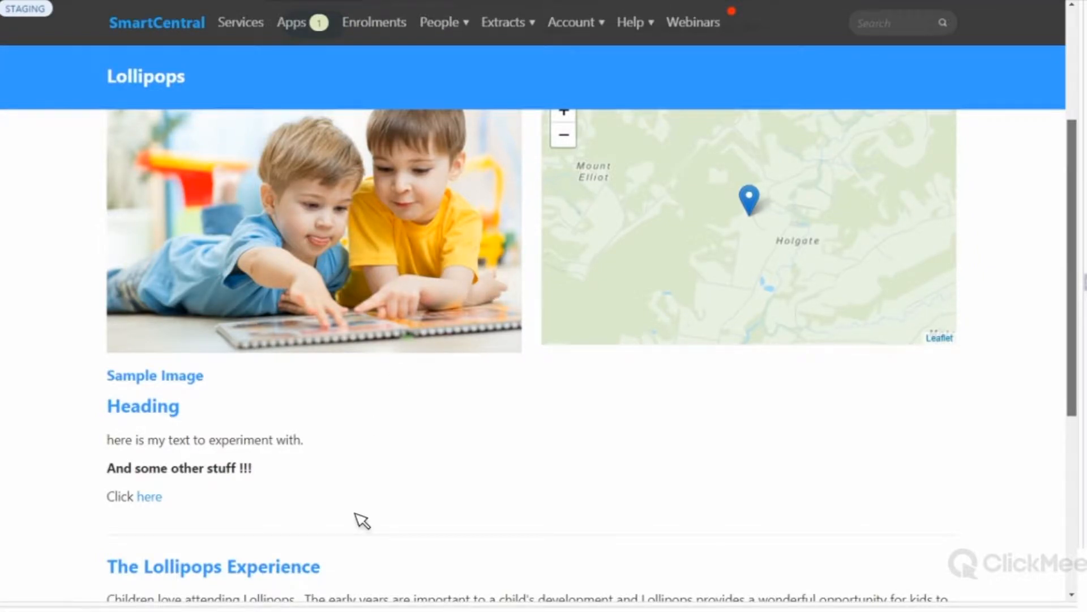
scroll(362, 520, down, 5)
key(ctrl+Tab)
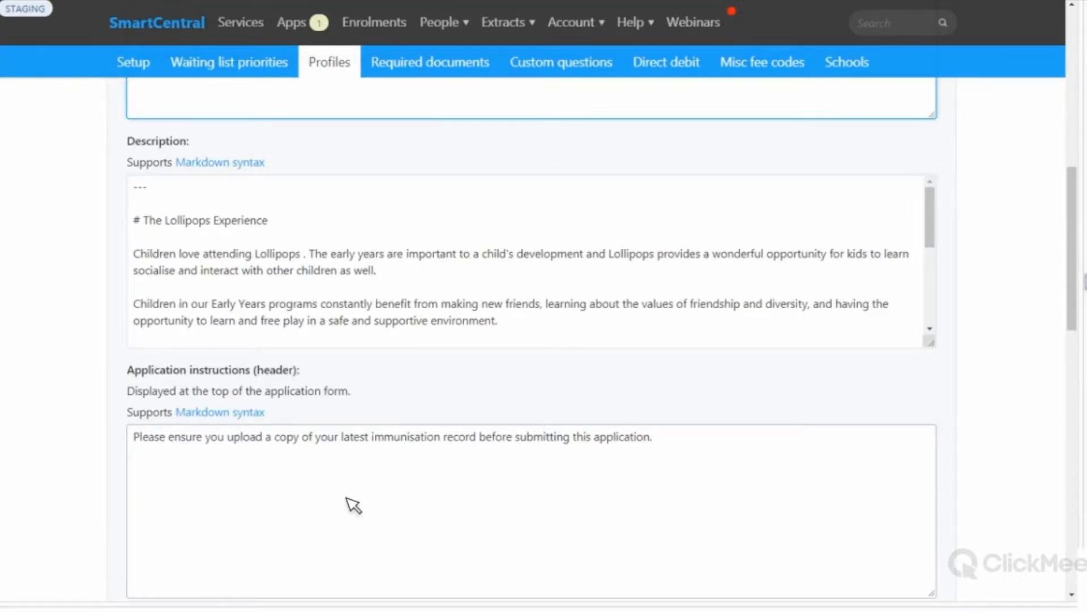
Step: Examine the header and footer application instructions, highlighting the header sentence about uploading the latest immunisation record
scroll(354, 504, down, 2)
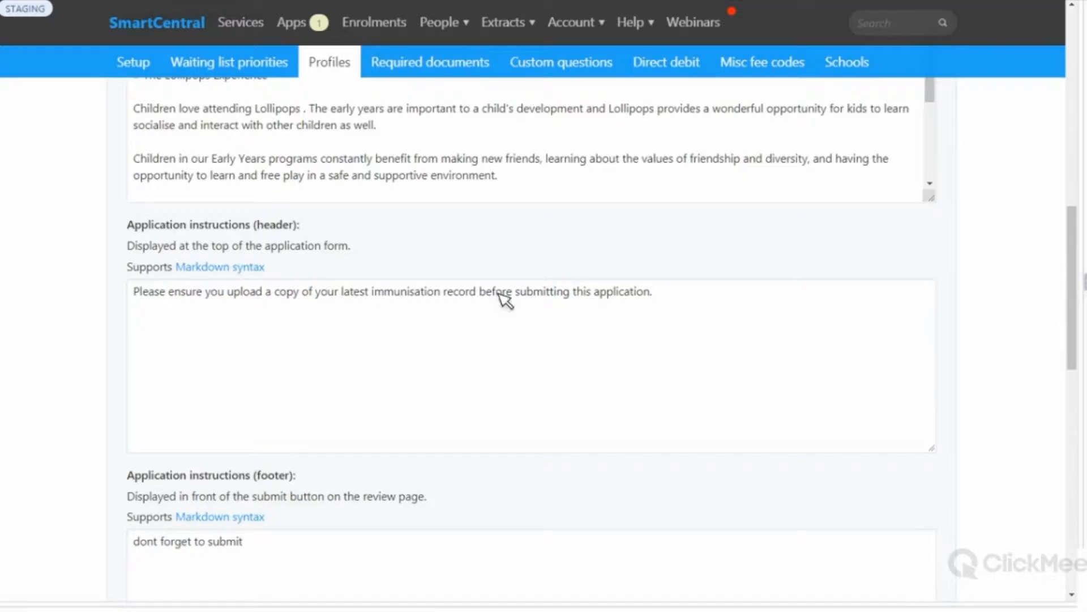
click(466, 337)
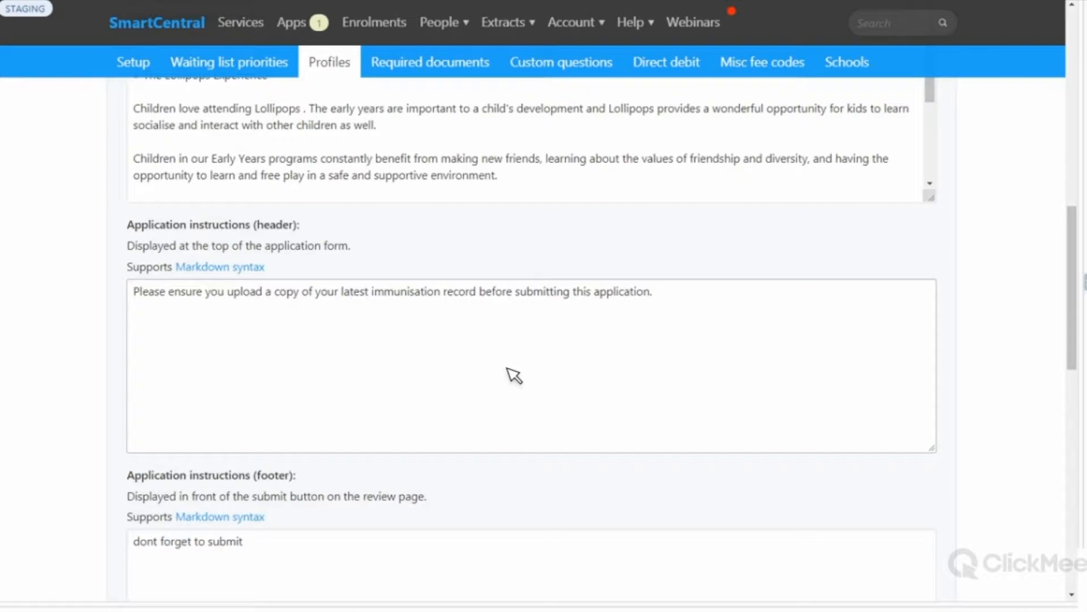
scroll(407, 230, down, 3)
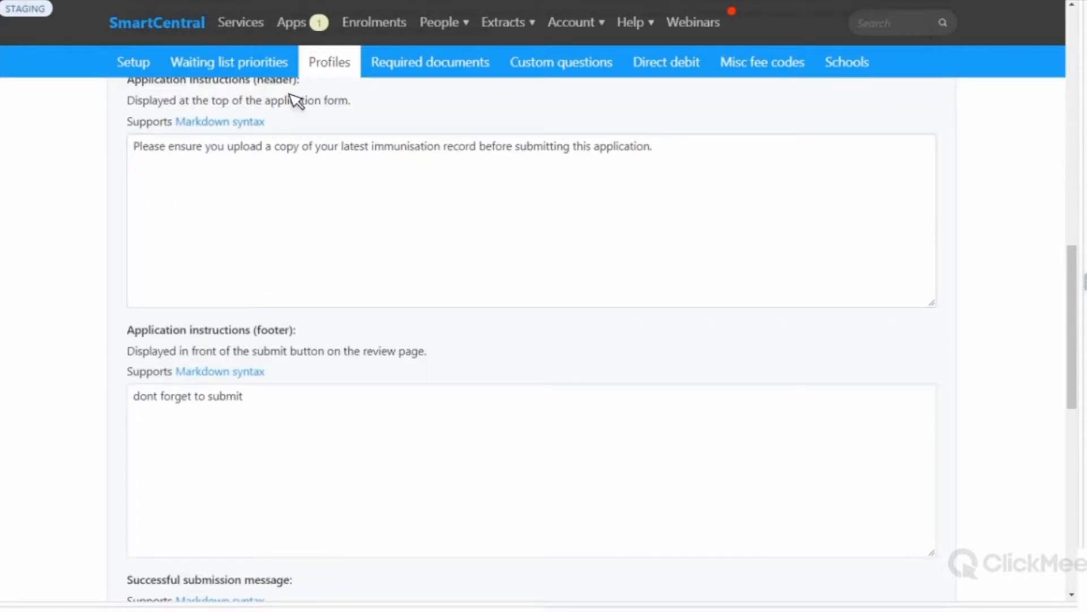
click(432, 277)
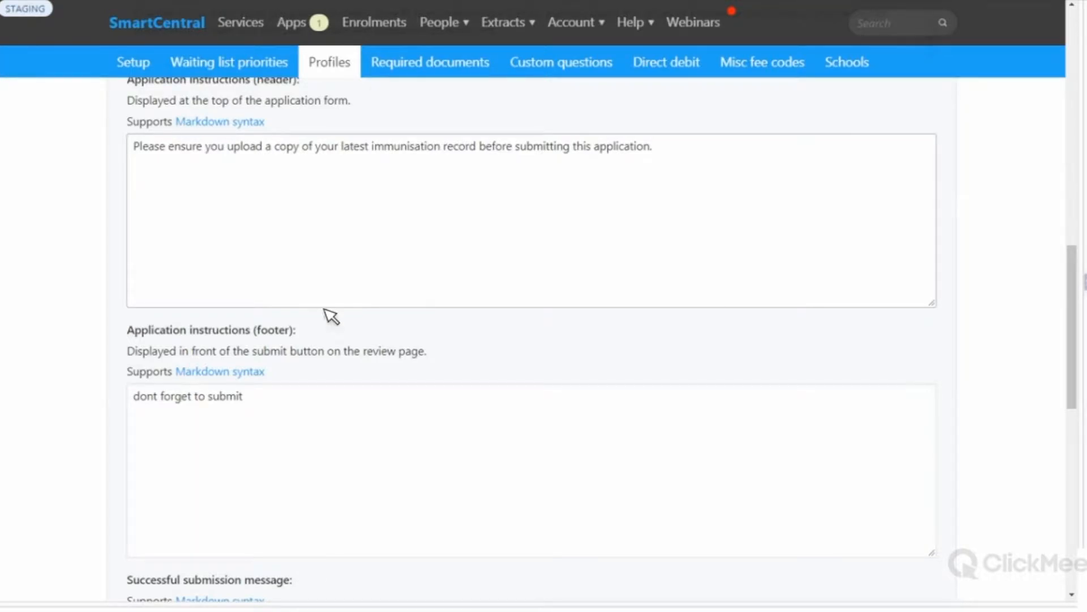
click(309, 462)
click(313, 465)
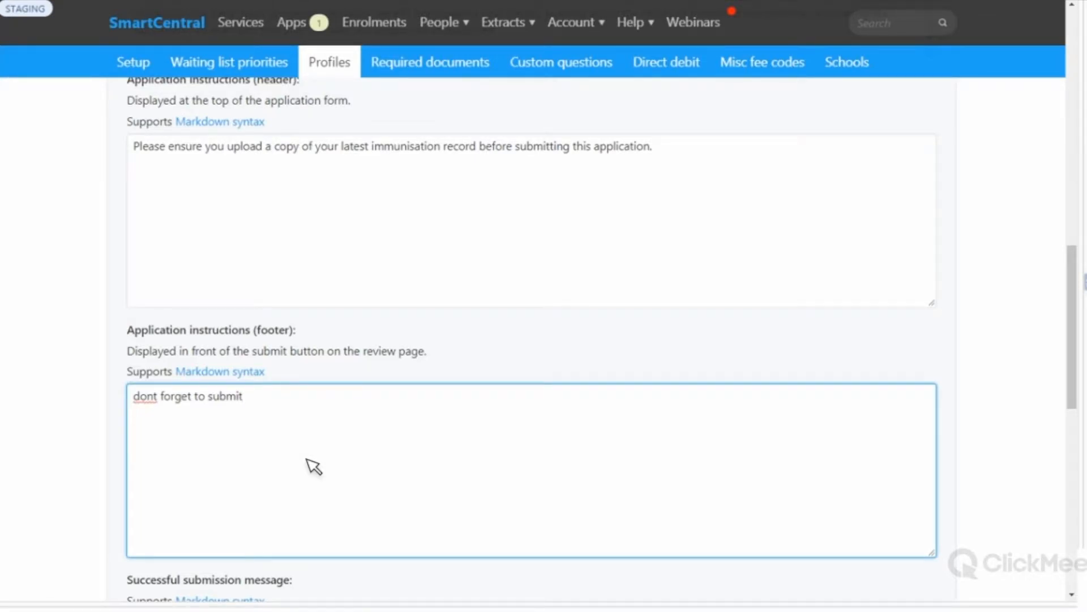
click(342, 202)
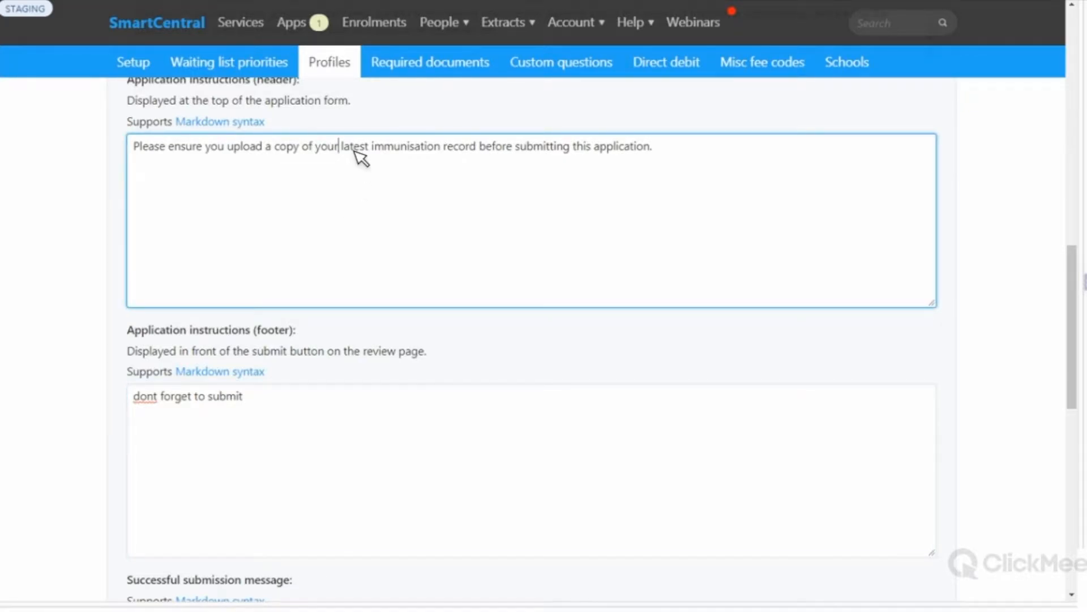
drag(674, 150, 136, 199)
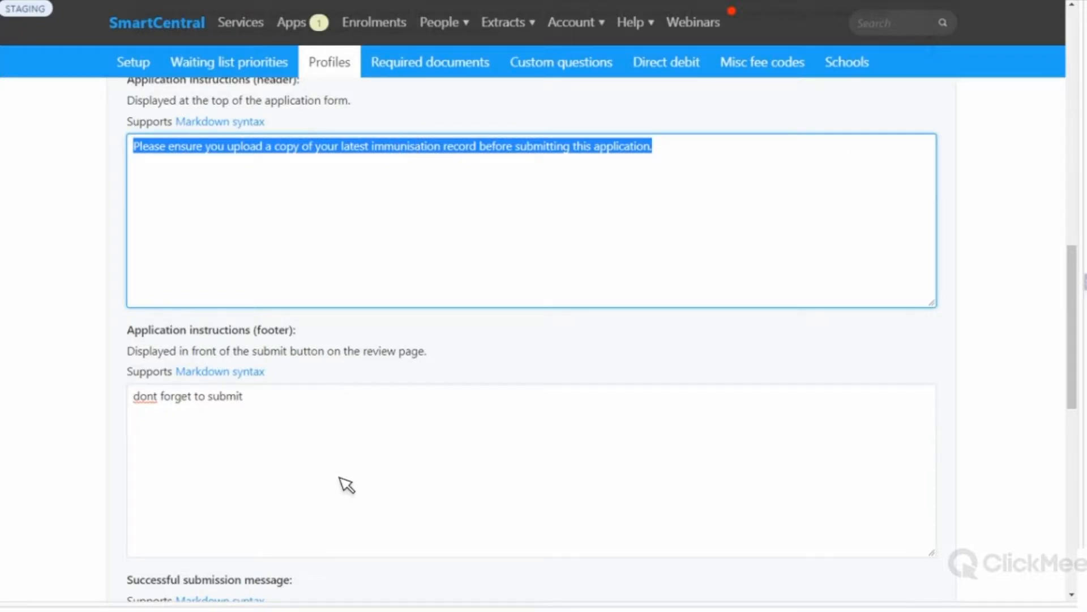
click(327, 446)
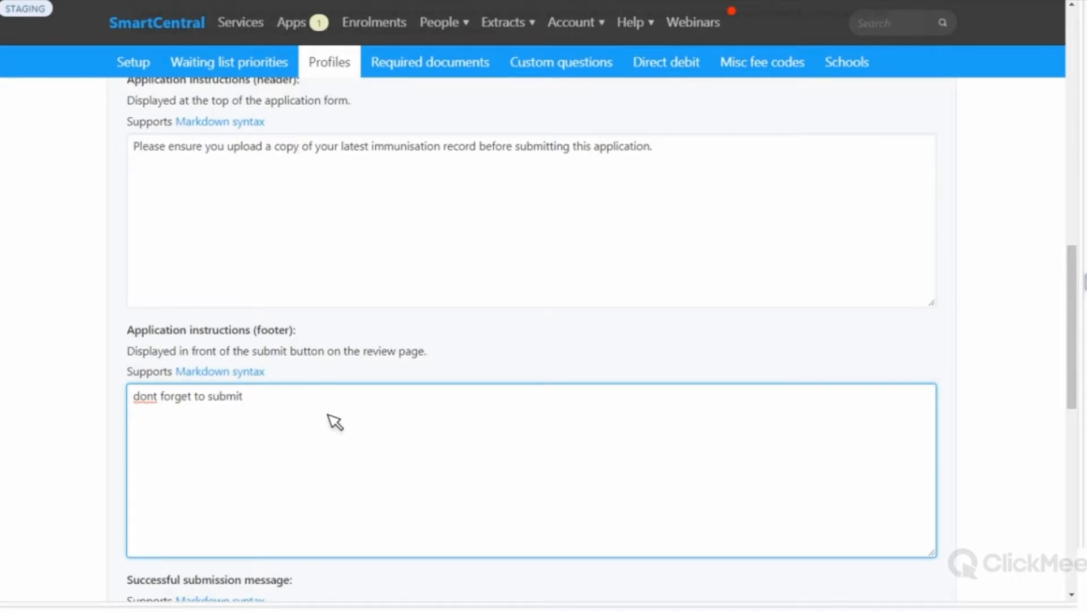
Step: Examine the Successful submission message, highlighting "thank you , we will be in contact within 2 weeks"
scroll(335, 422, down, 3)
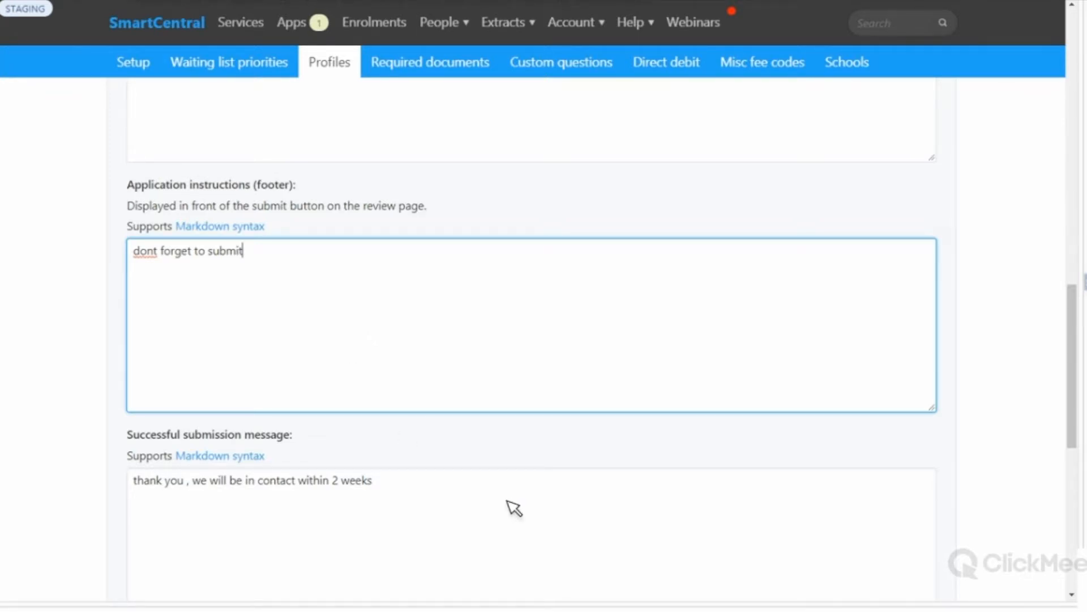
drag(379, 481, 135, 484)
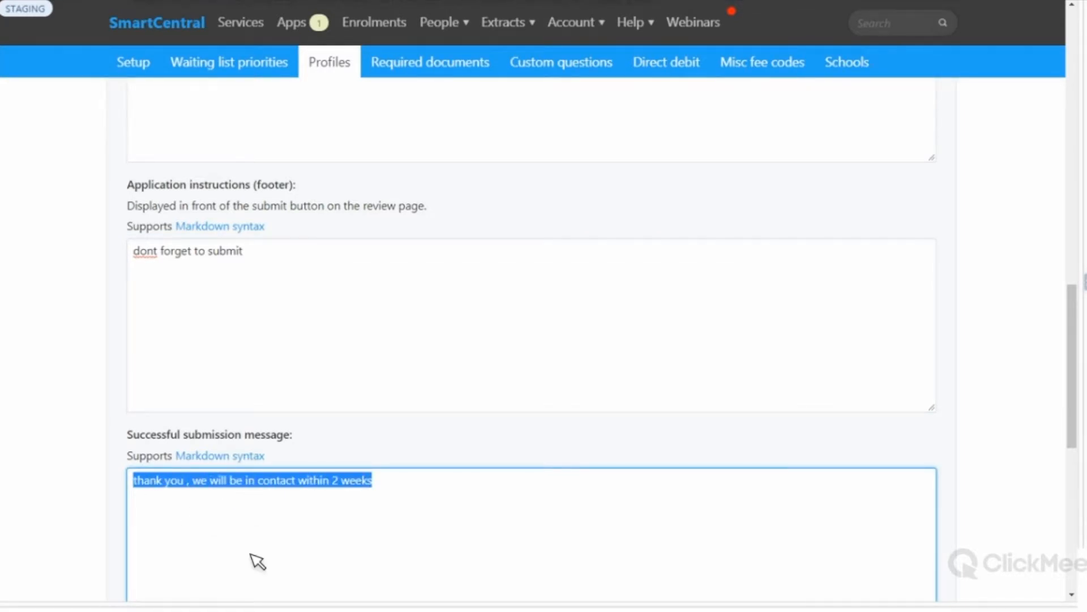
scroll(272, 436, down, 2)
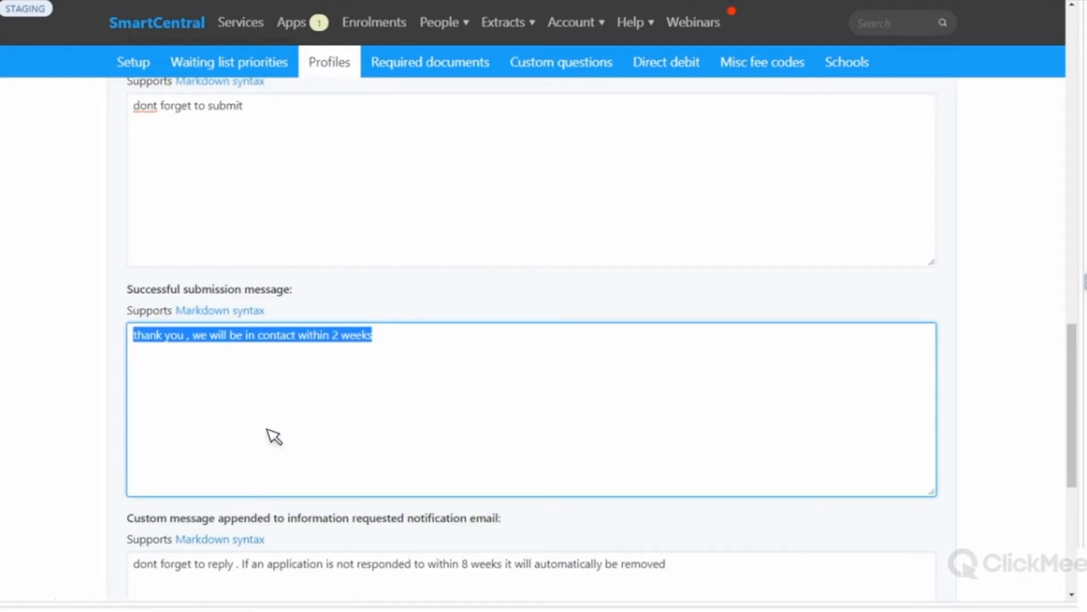
Step: Review the profile's text fields again, from the Introduction through the application instructions to the Successful submission message
scroll(278, 436, up, 2)
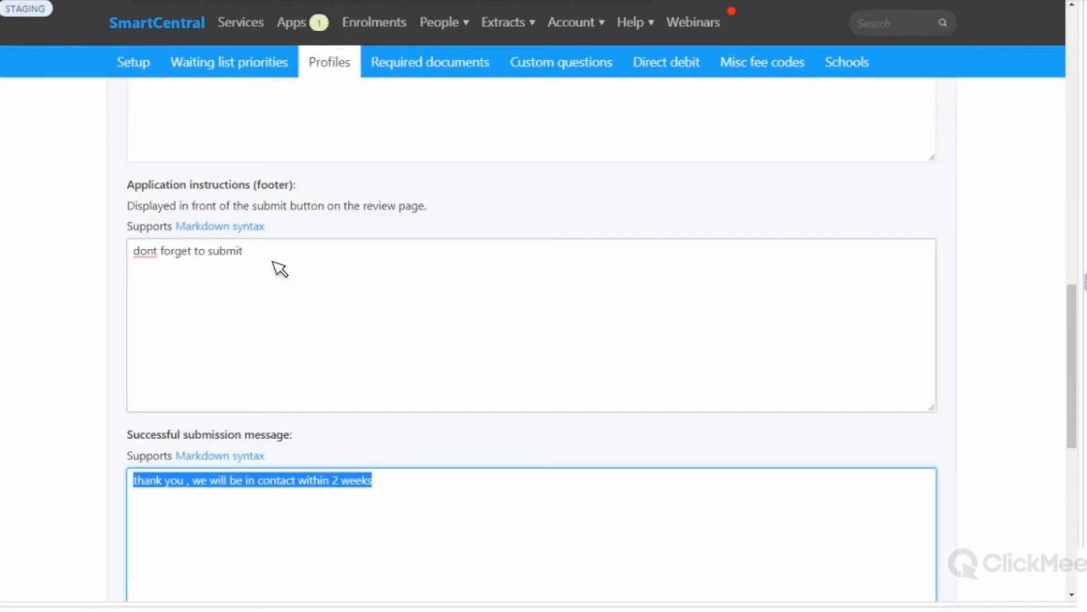
click(323, 347)
scroll(334, 317, up, 2)
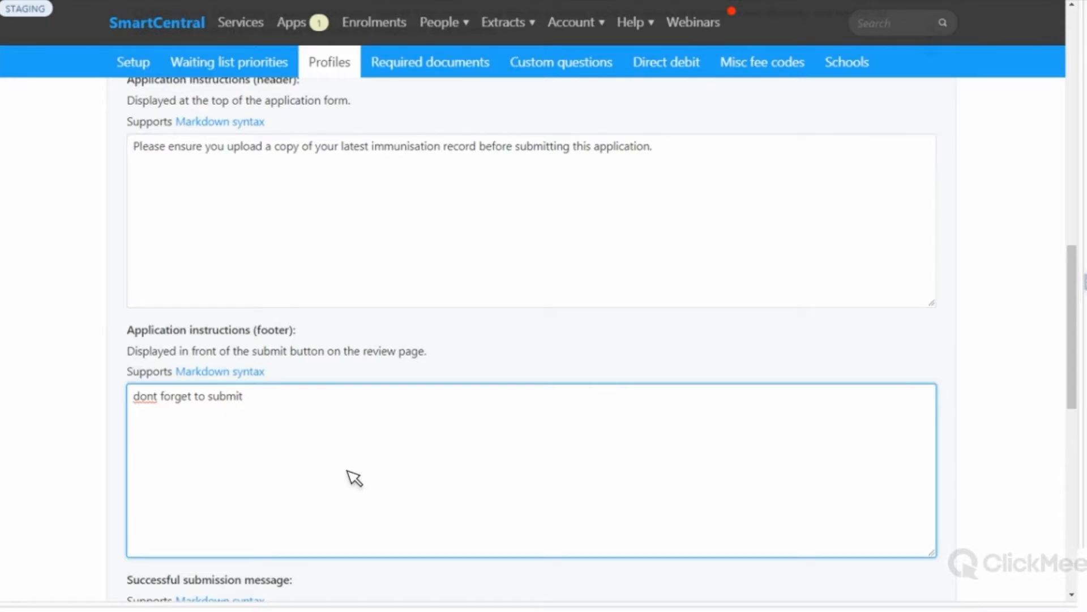
scroll(352, 478, down, 2)
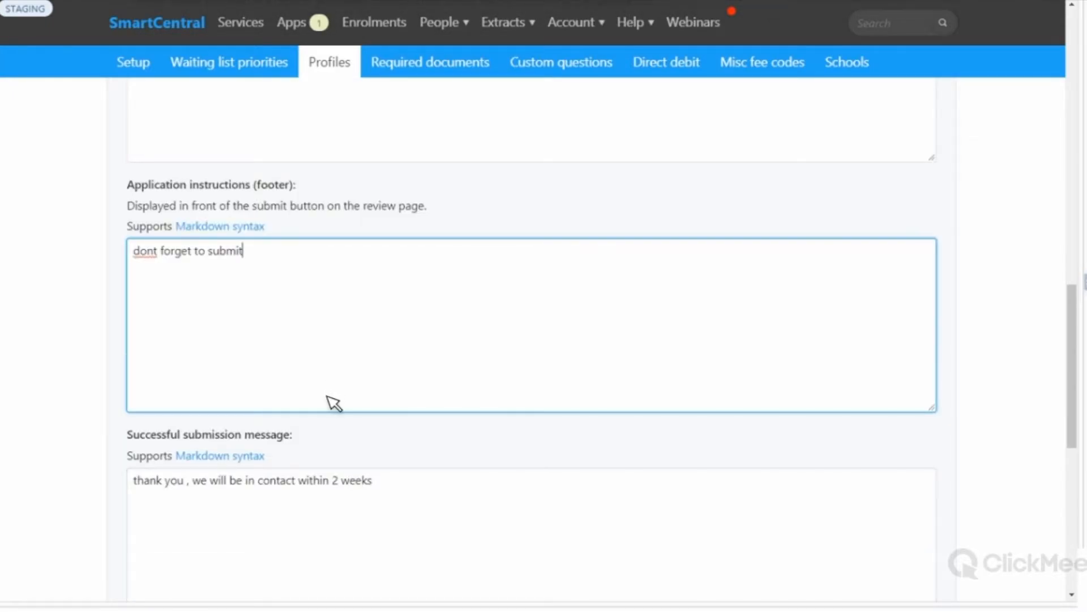
scroll(334, 403, up, 4)
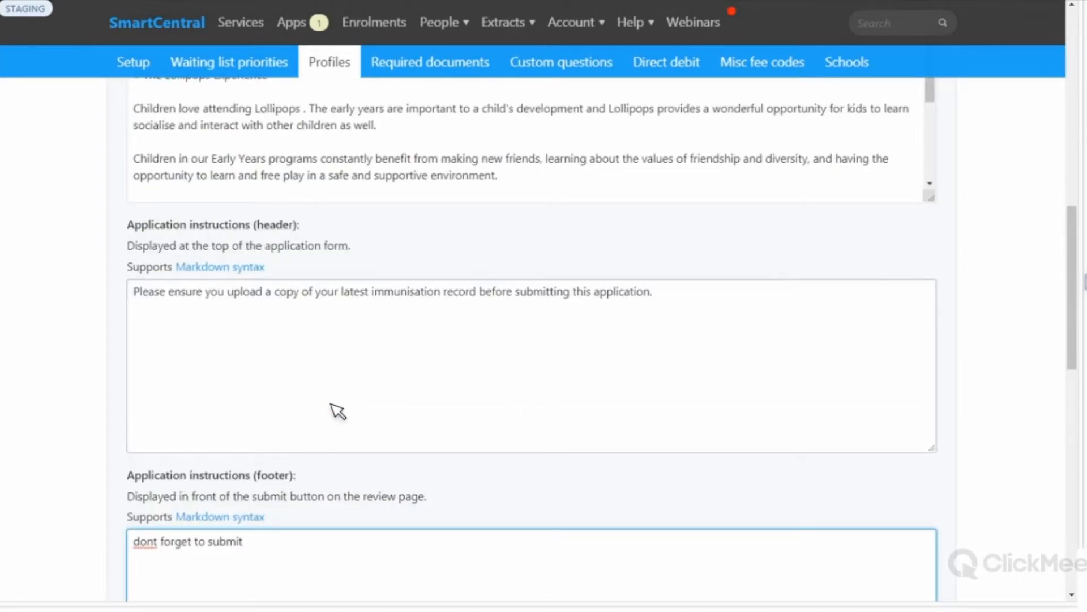
scroll(334, 405, up, 4)
scroll(338, 410, down, 2)
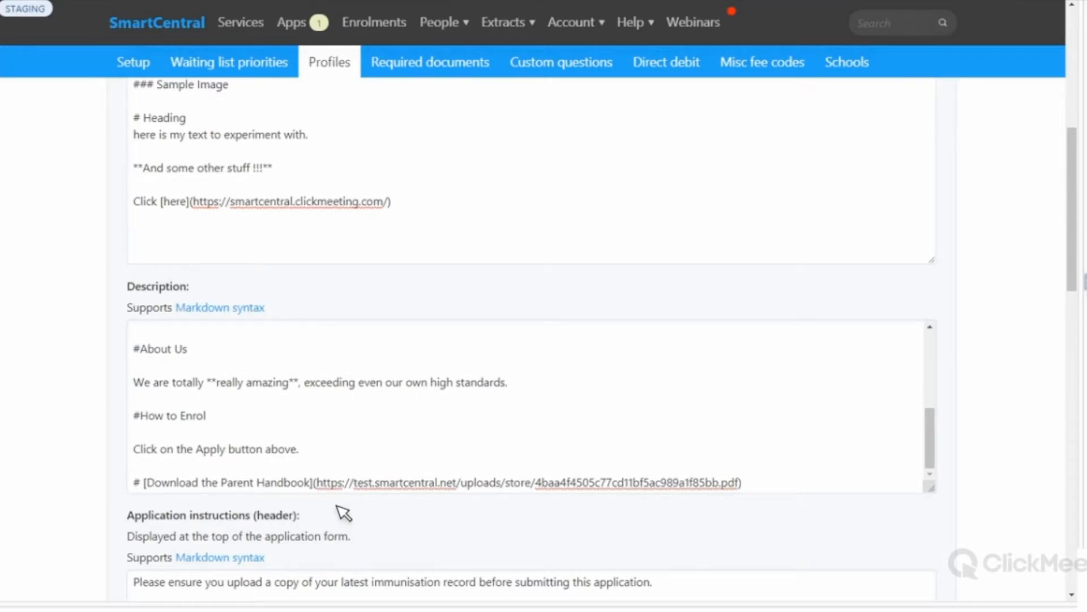
scroll(342, 512, down, 2)
scroll(347, 495, down, 2)
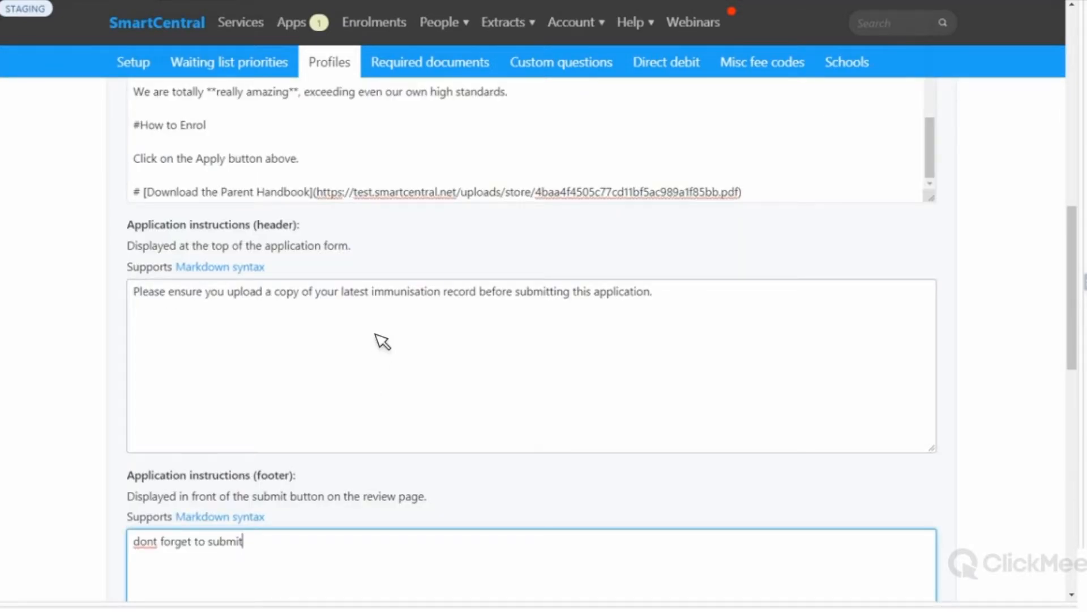
scroll(312, 514, down, 2)
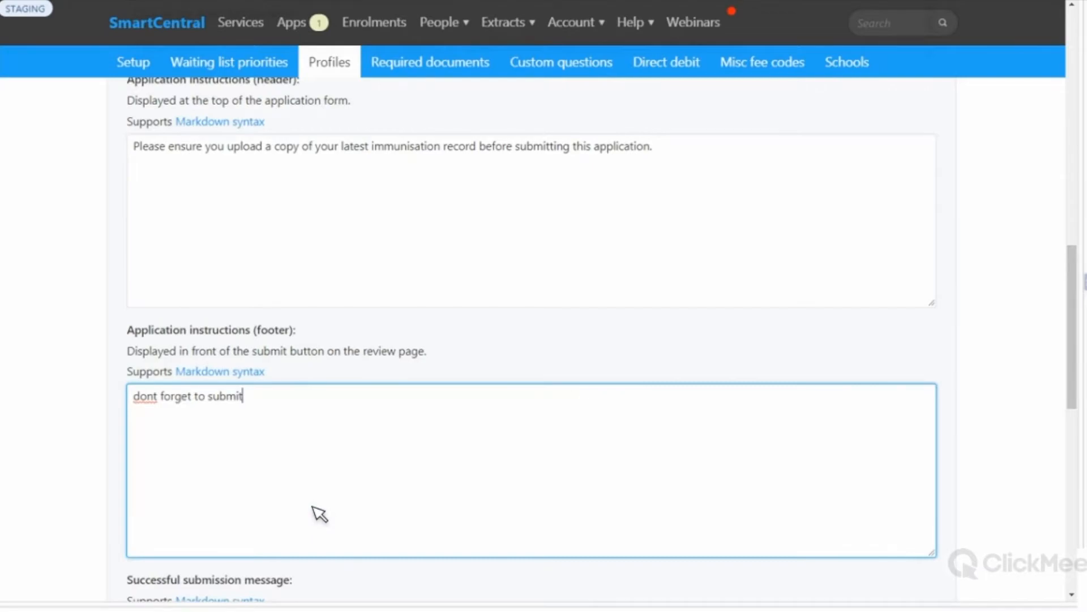
scroll(316, 507, down, 2)
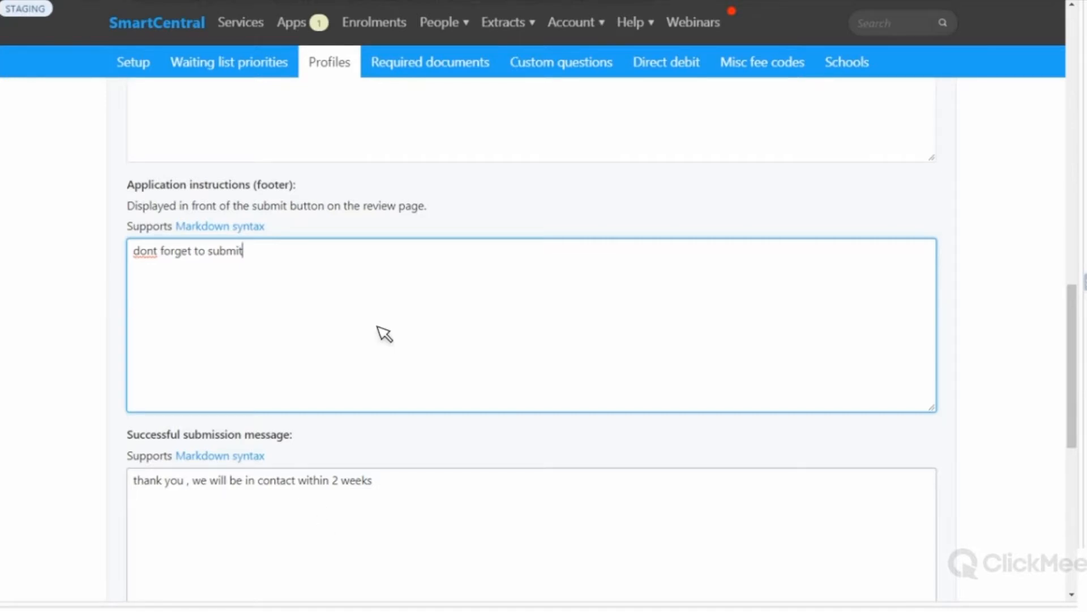
scroll(374, 351, down, 2)
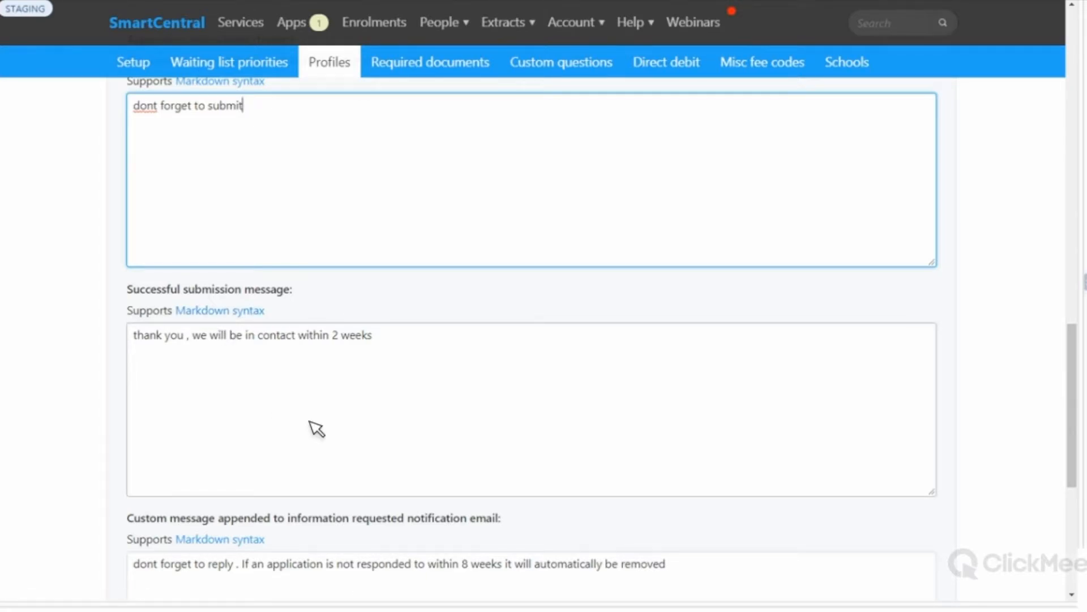
Step: Examine the custom message for the information requested email and the Minimal number of authorised contacts setting
scroll(321, 445, down, 5)
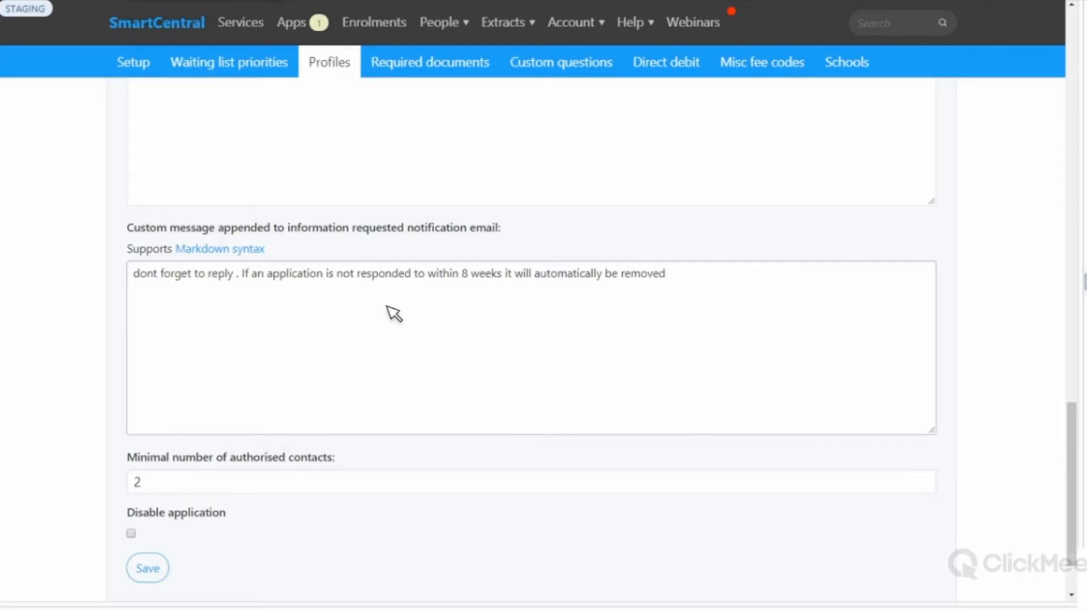
scroll(332, 403, down, 2)
click(332, 402)
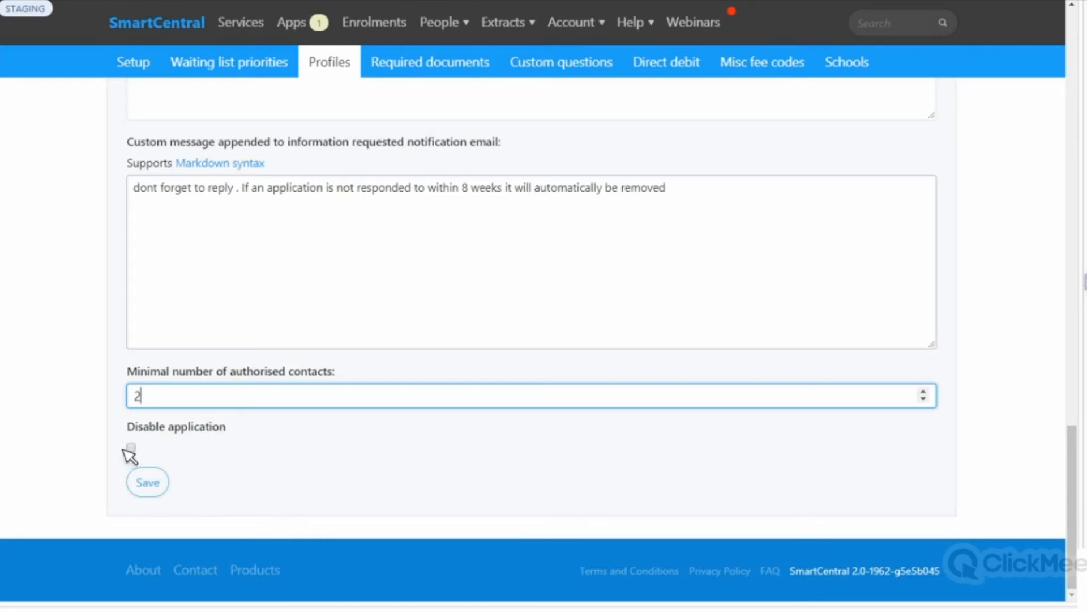
Step: Turn on the Disable application option and turn it off again
click(132, 448)
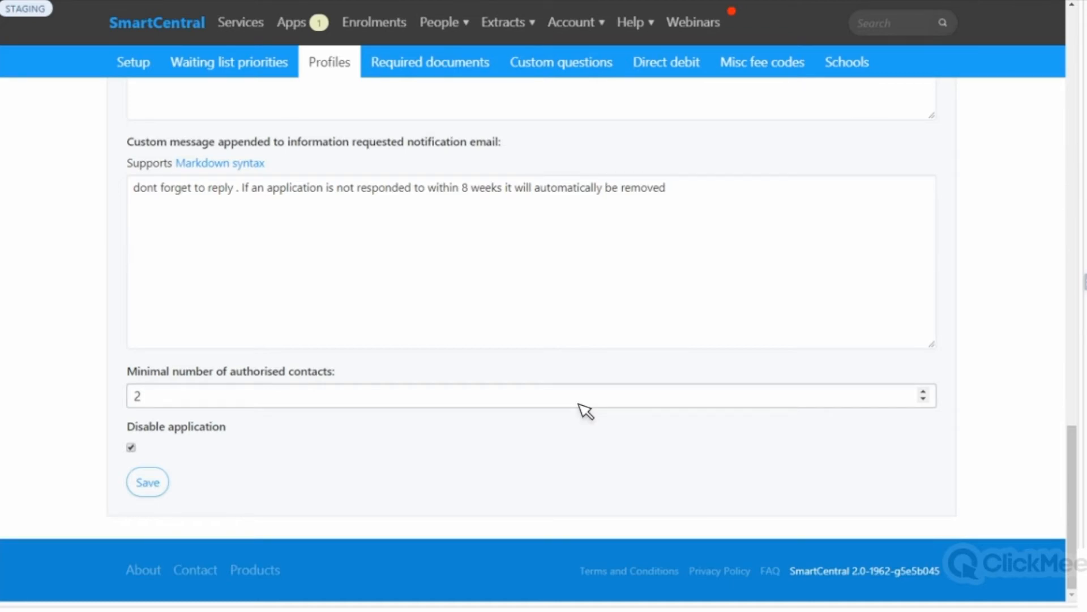
click(134, 451)
click(376, 324)
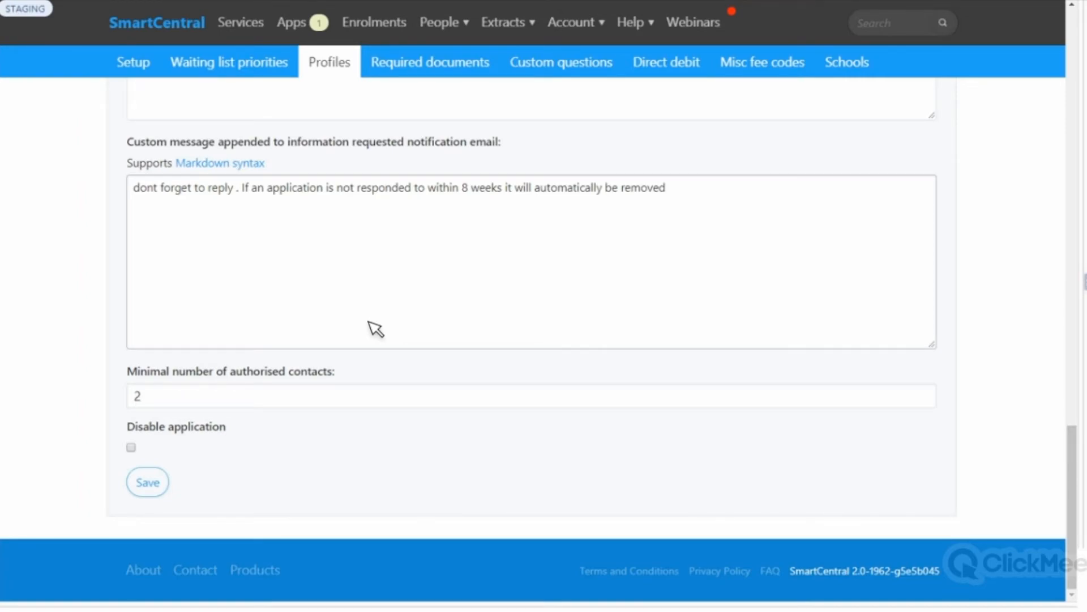
Step: Return to the public Lollipops page and start an application
scroll(376, 329, up, 6)
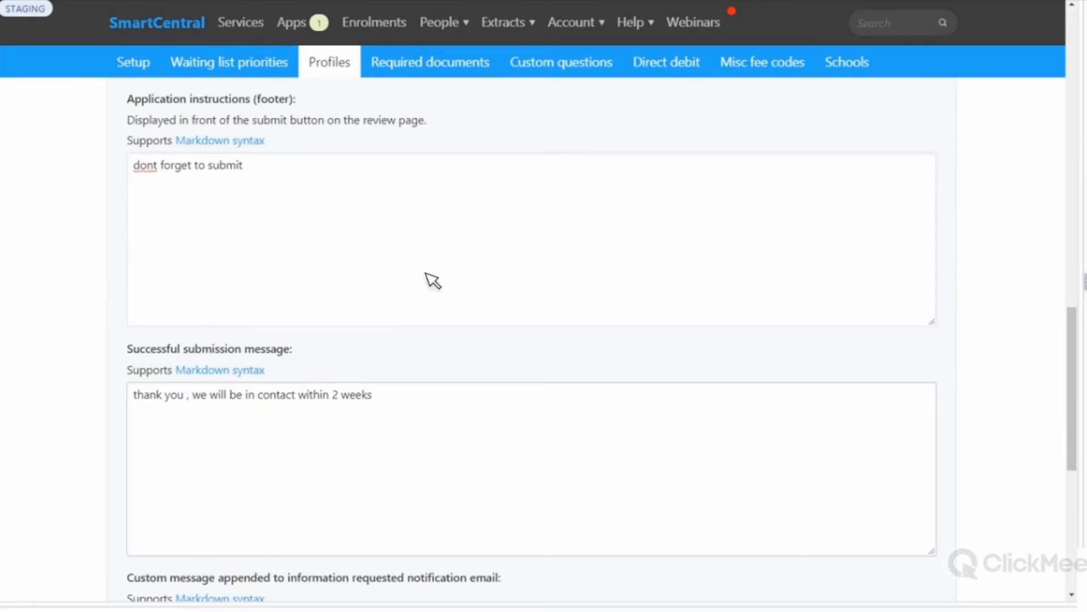
scroll(226, 363, up, 15)
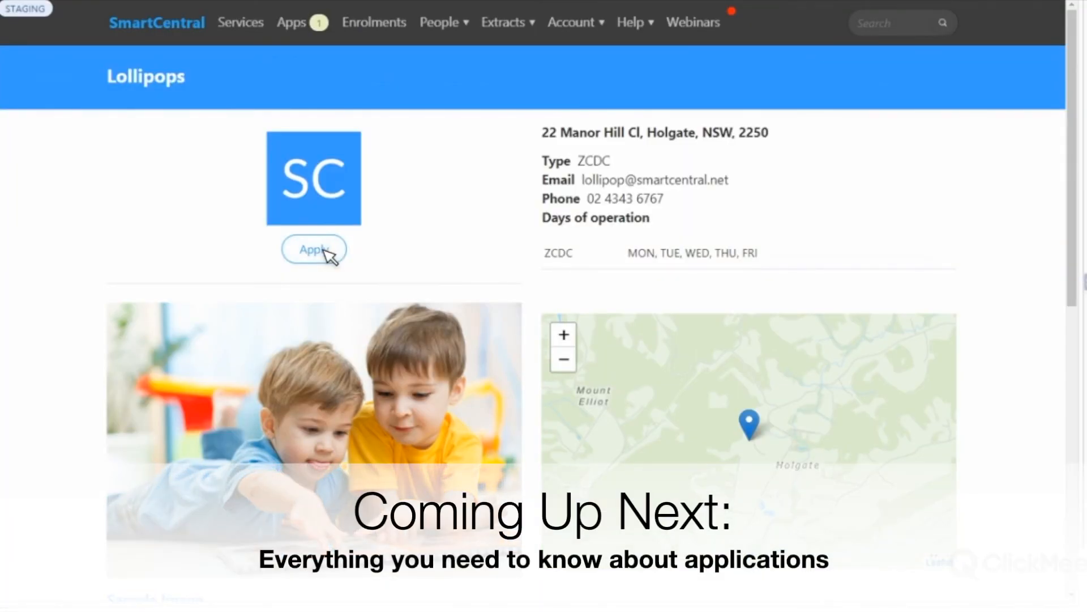
click(324, 249)
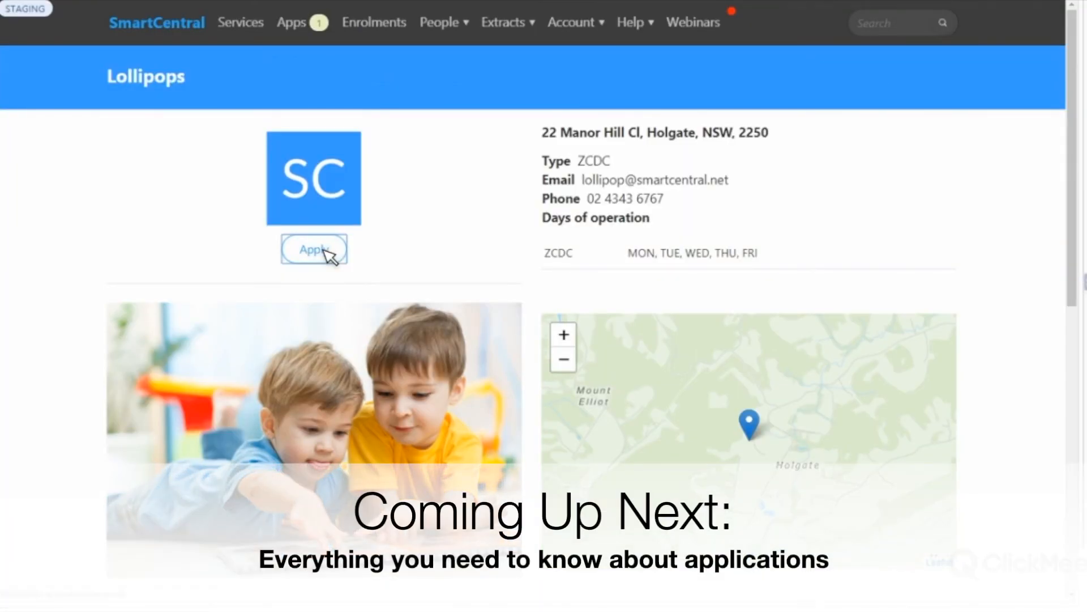